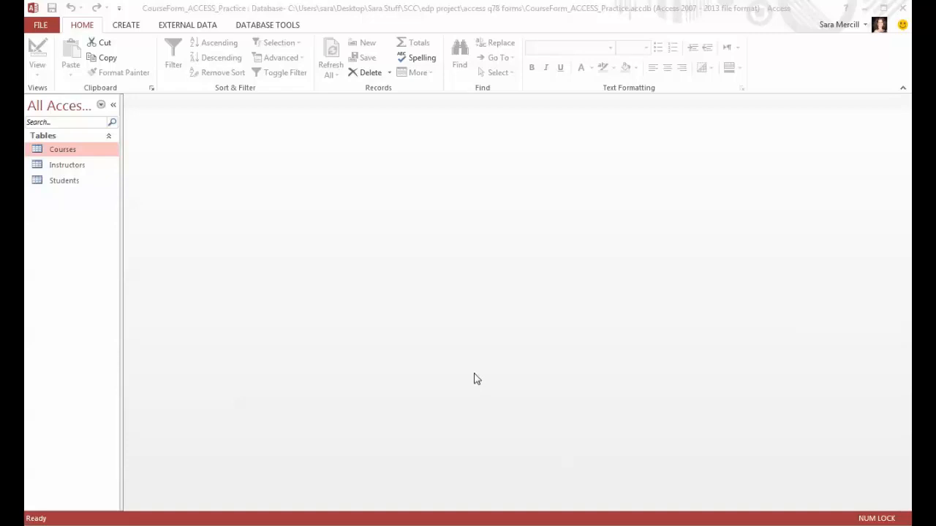
Step: Start a new form with the Form Wizard, including all fields from the Courses table
click(125, 26)
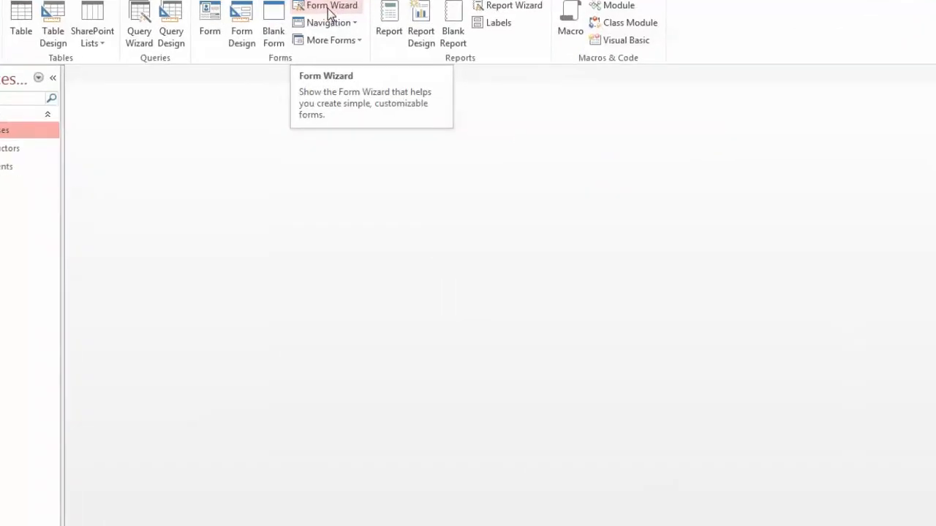
click(329, 6)
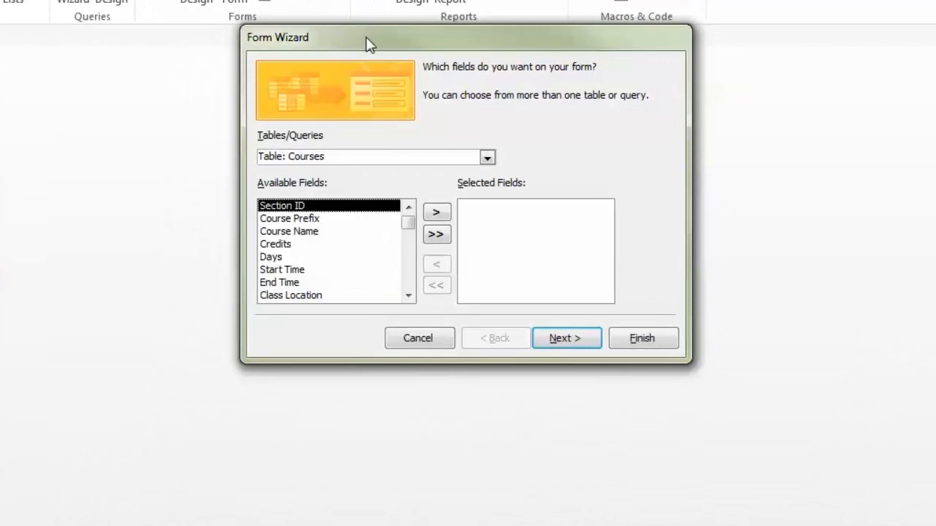
drag(367, 43, 369, 52)
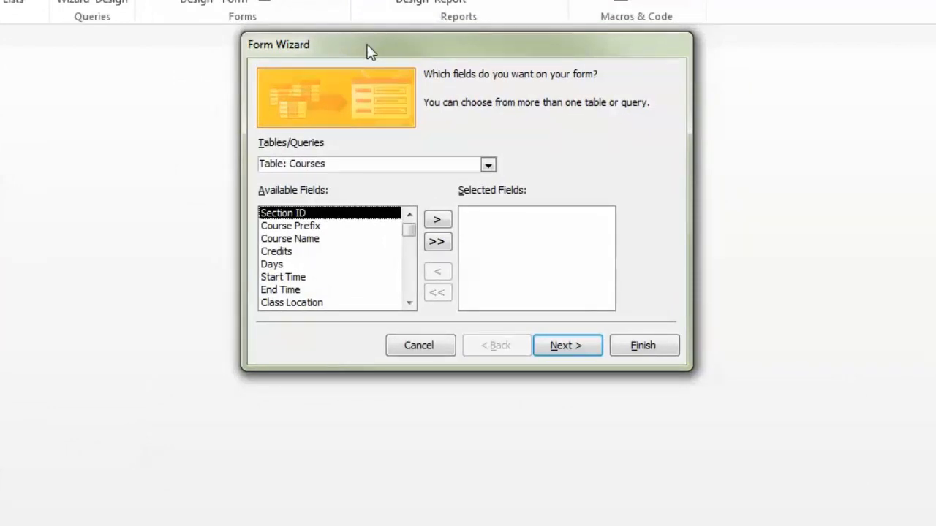
click(488, 166)
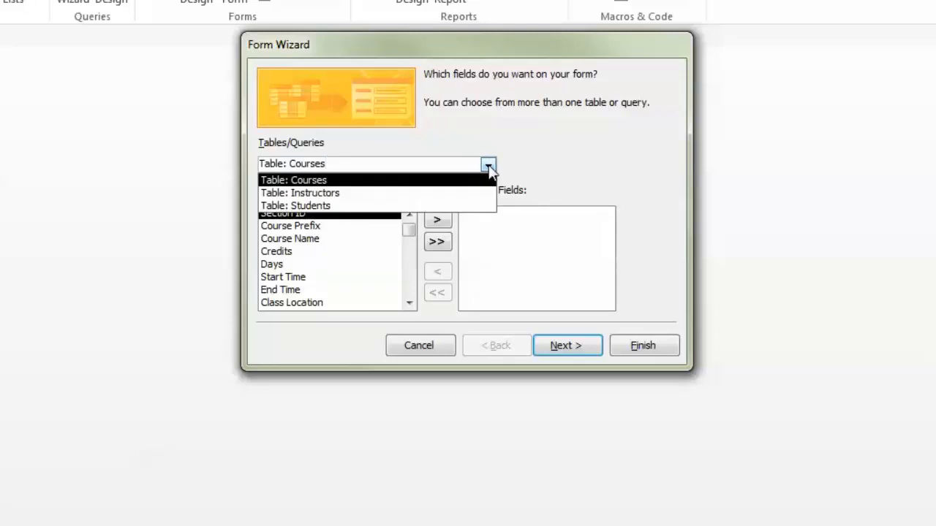
click(445, 188)
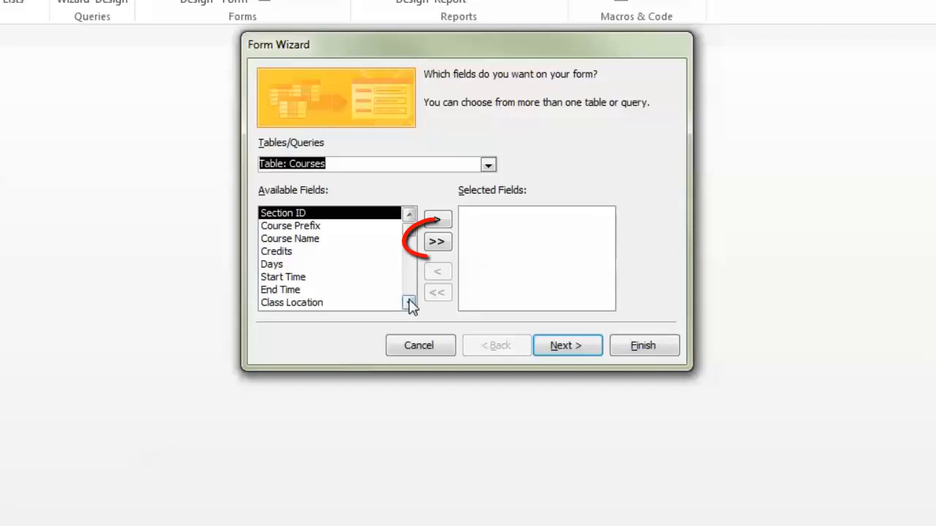
click(438, 246)
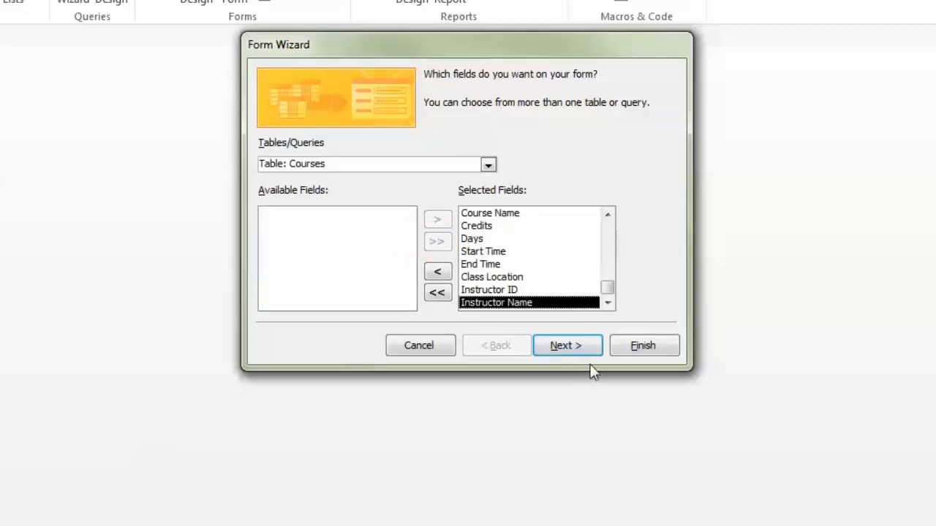
click(562, 346)
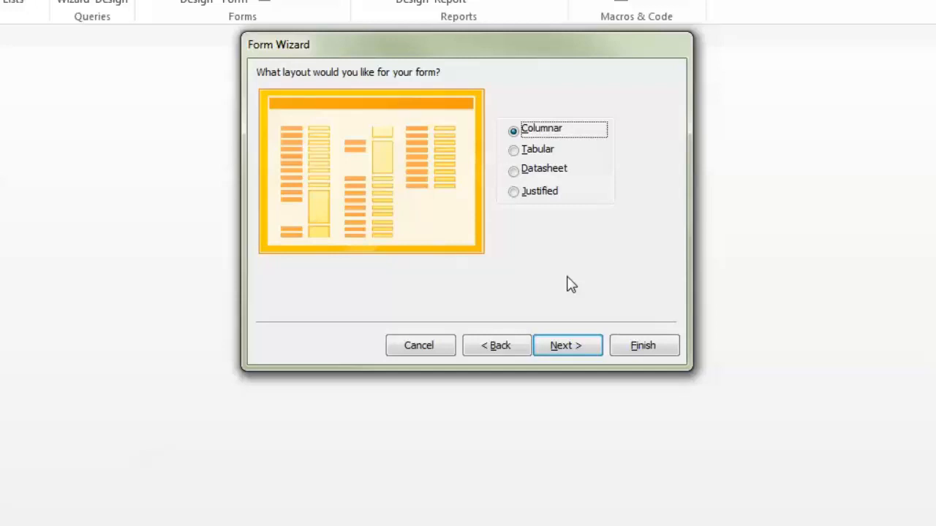
Step: Preview the Tabular, Datasheet and Justified form layouts, and settle on the Columnar layout
click(537, 152)
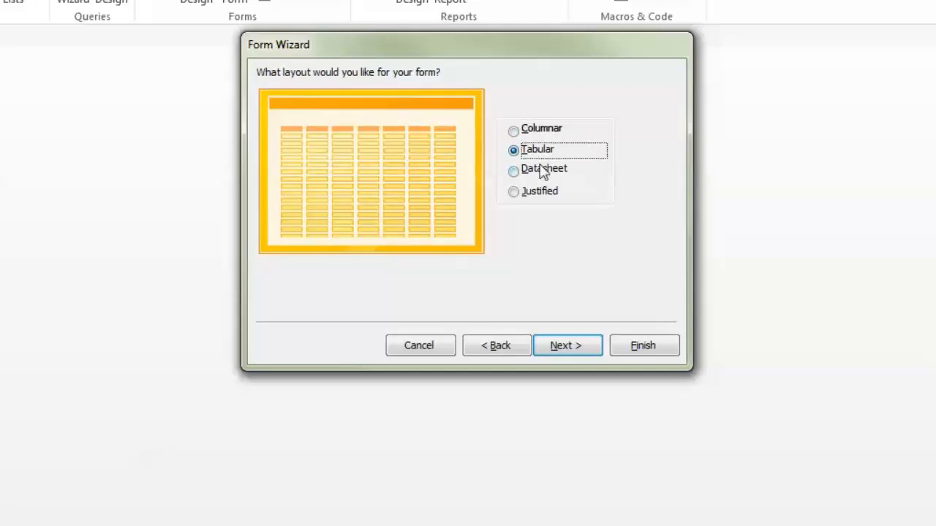
click(541, 172)
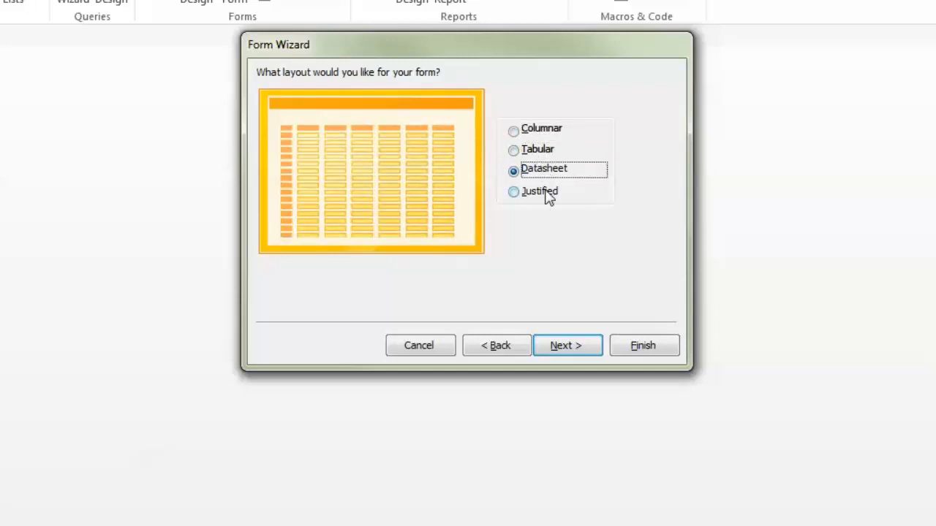
click(548, 197)
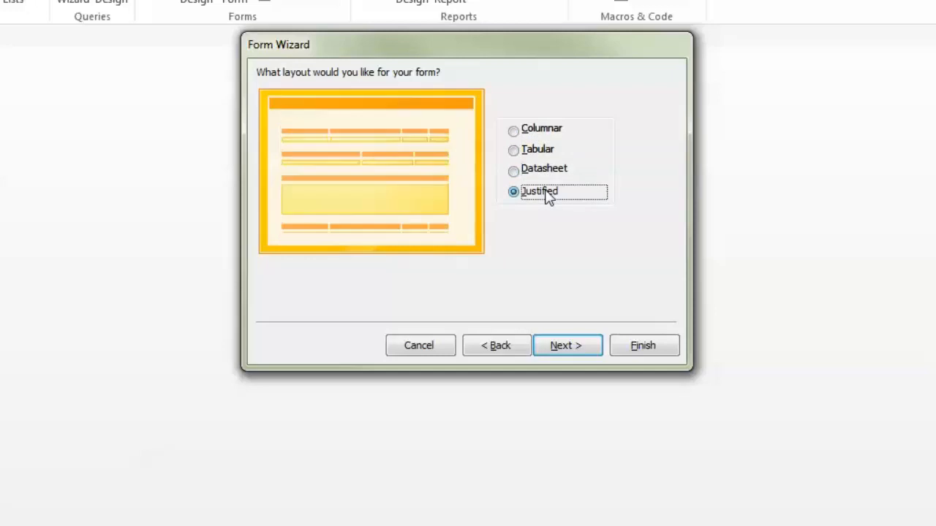
click(538, 132)
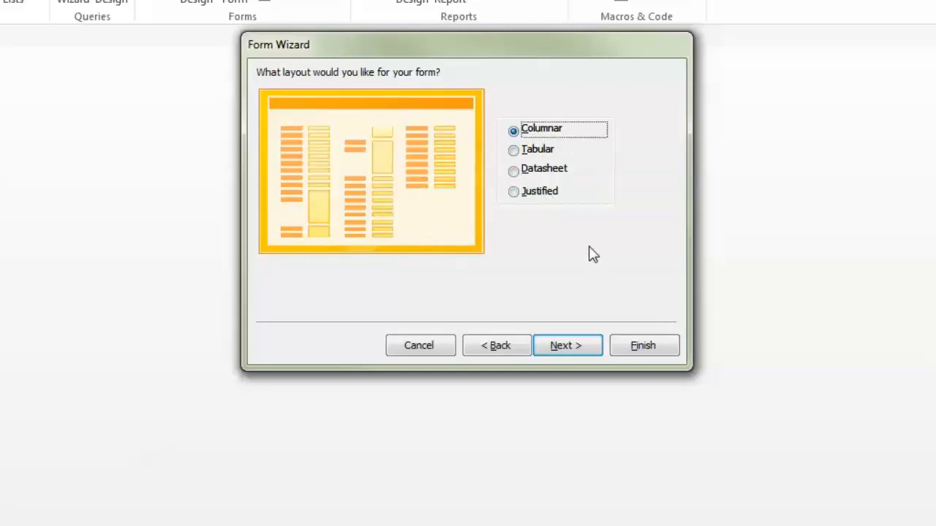
click(566, 347)
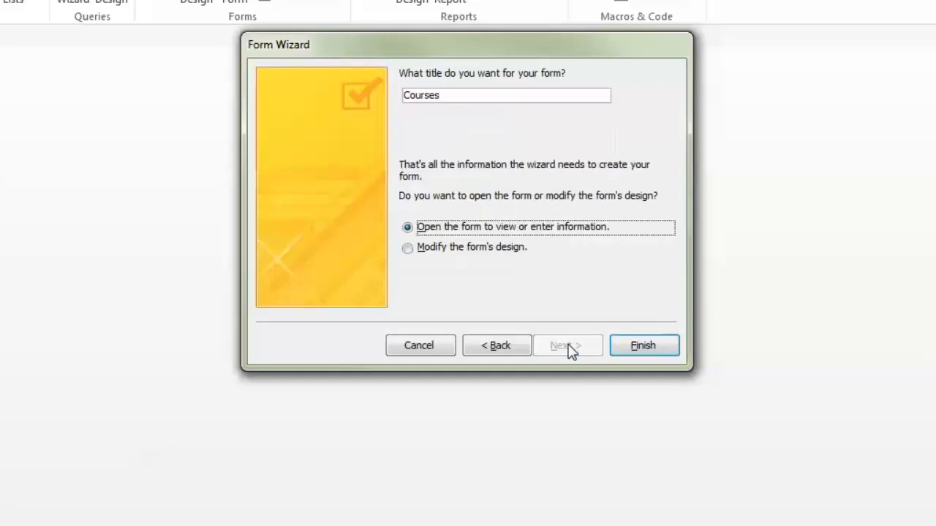
Step: Title the form "Courses Form" and finish the wizard, opening the form to view or enter information
click(513, 96)
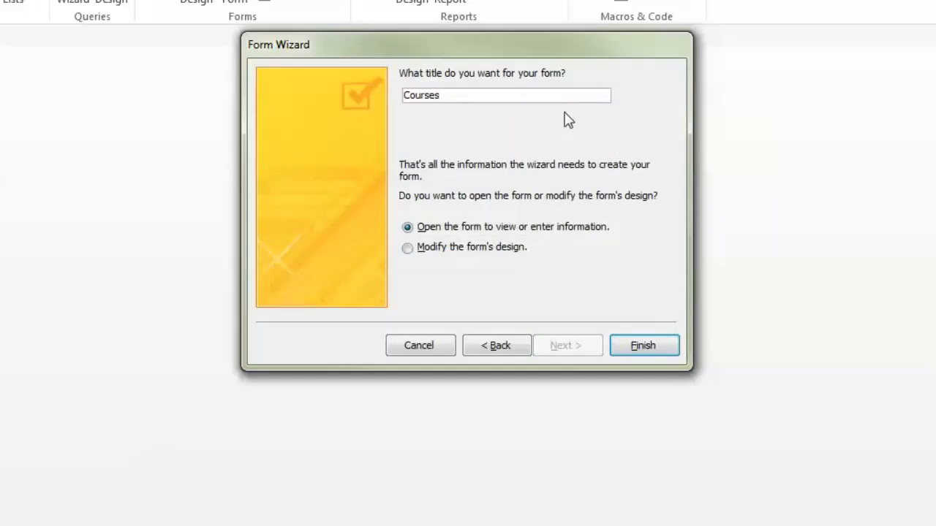
text(Form)
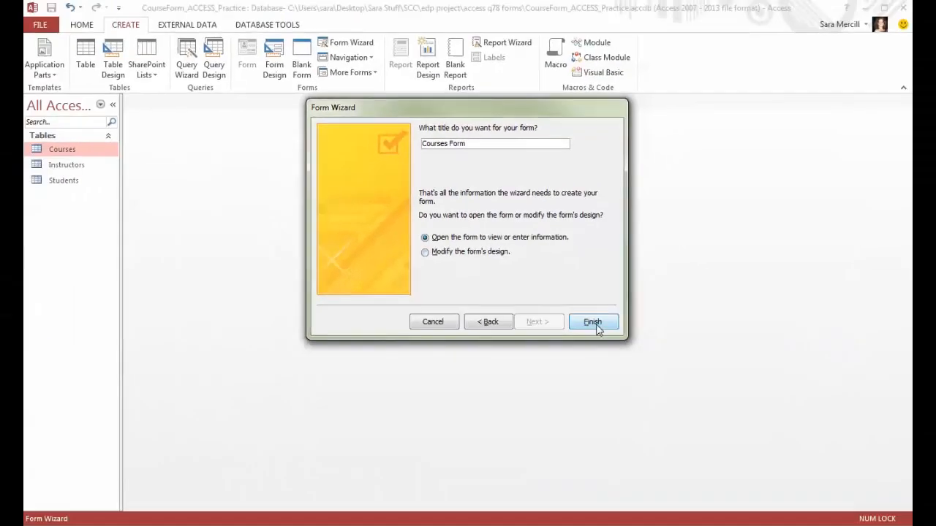
click(592, 322)
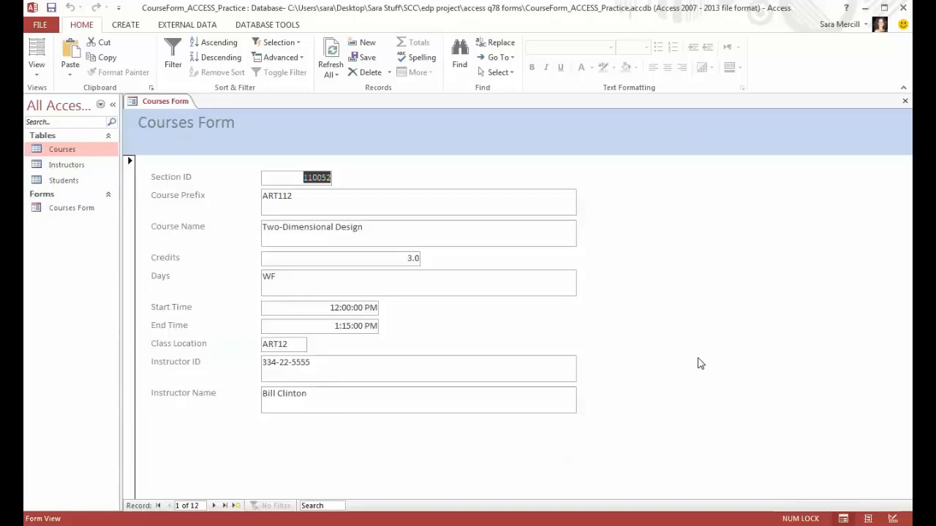
click(37, 79)
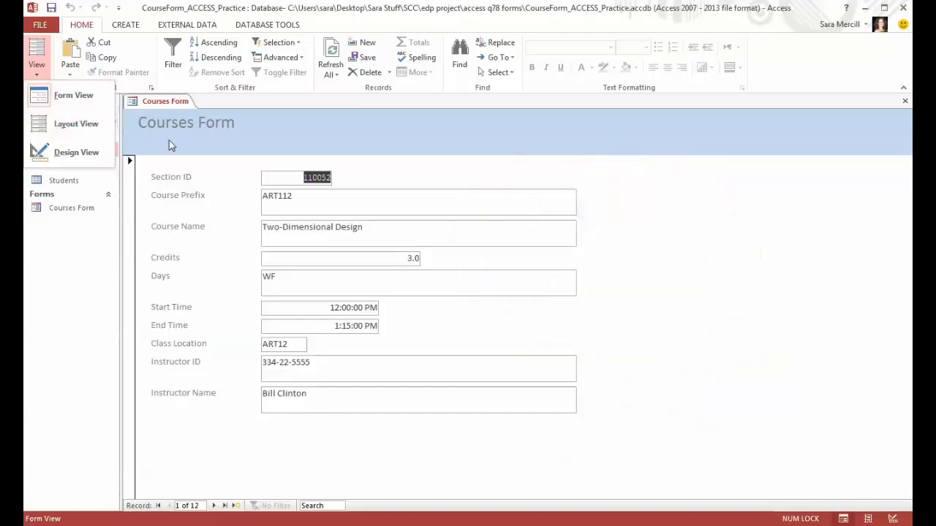
click(236, 190)
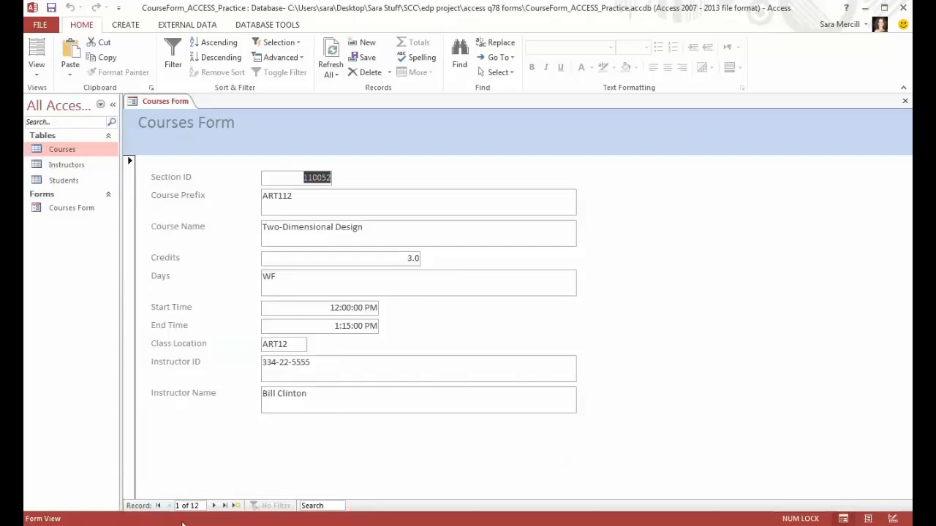
Step: Add a new record with Section ID 111222, Course Prefix BIO101, Course Name Biology Level 1 and 3 credits
click(236, 506)
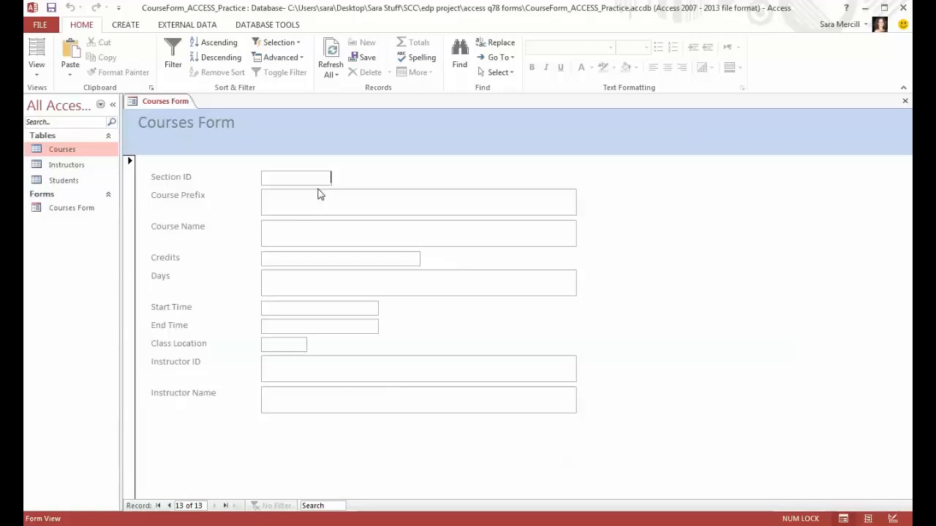
text(111222)
click(318, 194)
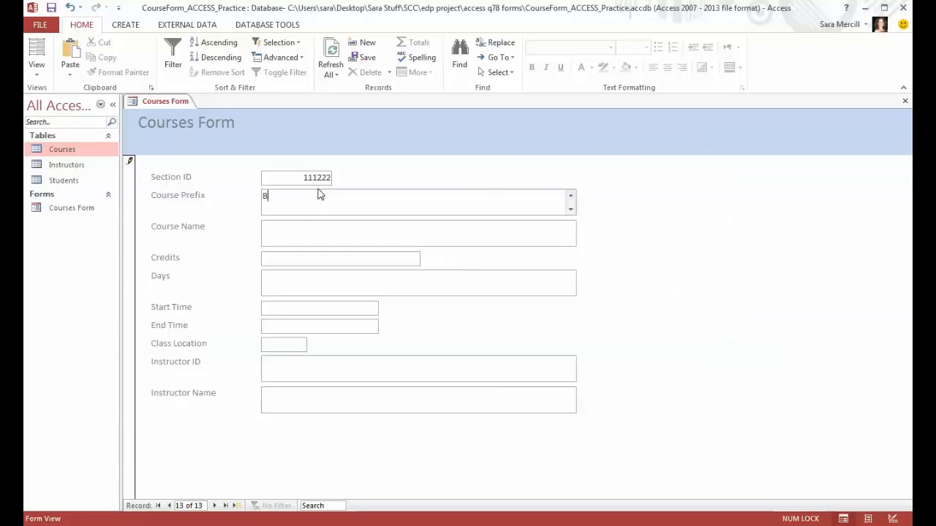
key(Tab)
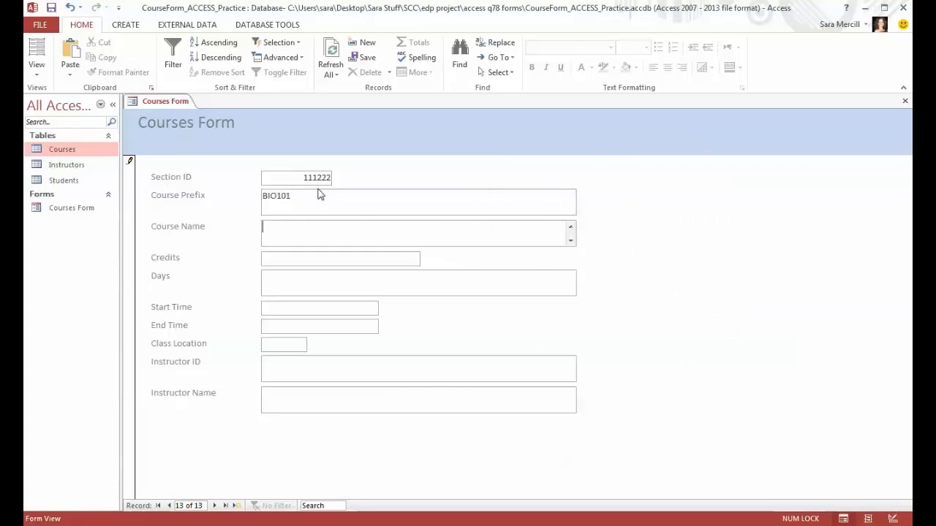
text(Biology Level 1)
key(Tab)
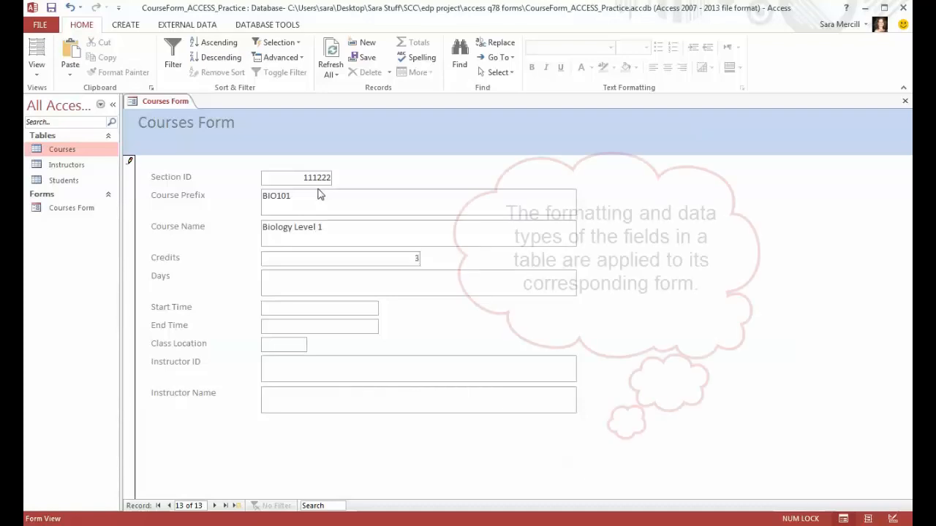
key(Tab)
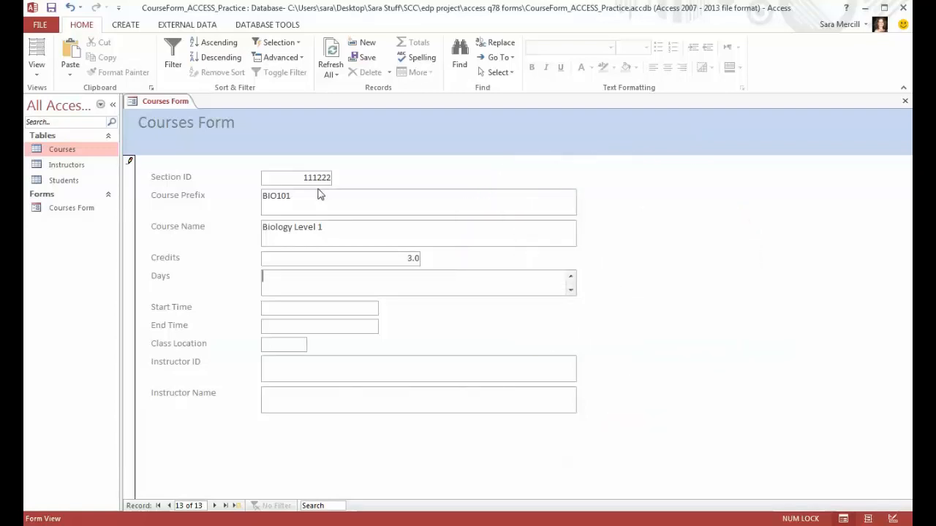
Step: Complete the record with Days MWF, Start Time 8:00:00 AM, End Time 10:00:00 AM and Class Location BB205, leaving both instructor fields blank
text(MWF)
key(Tab)
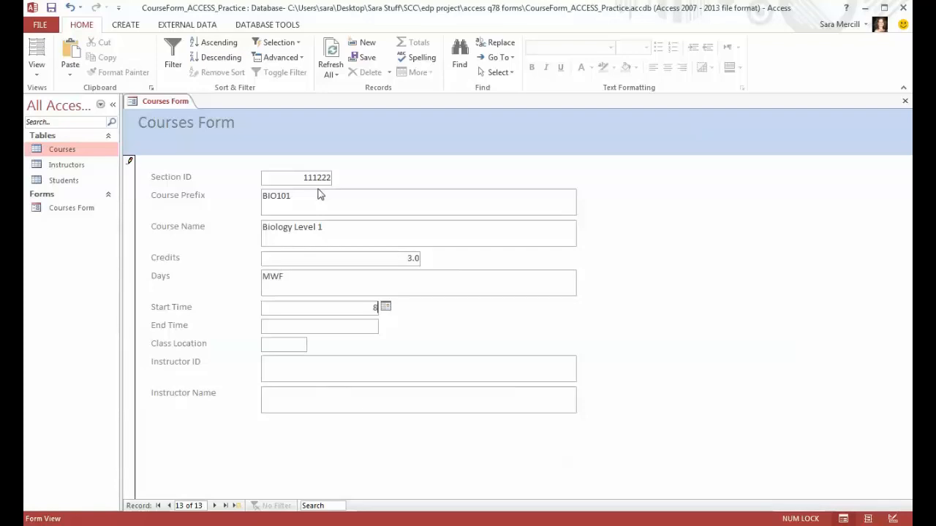
text(8:00:00 A)
text(M)
key(Tab)
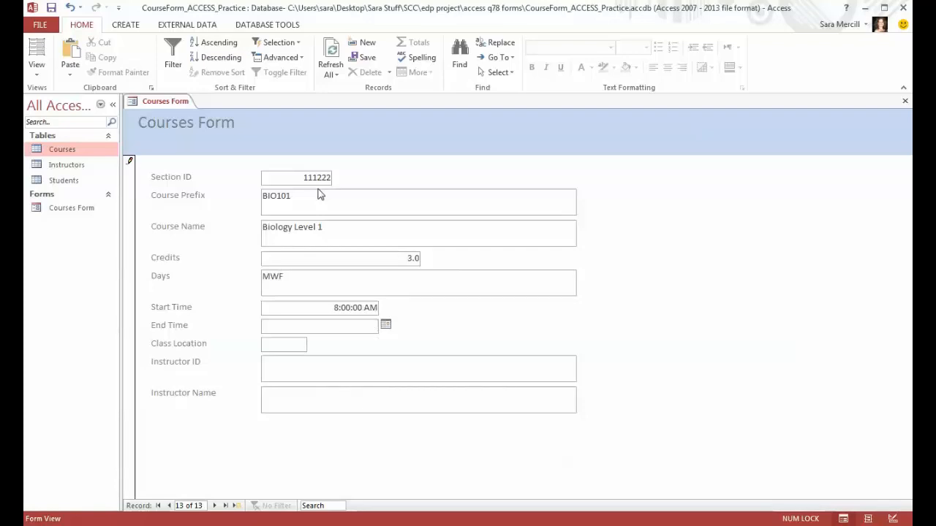
text(10:00:00 AM)
key(Tab)
text(BB205)
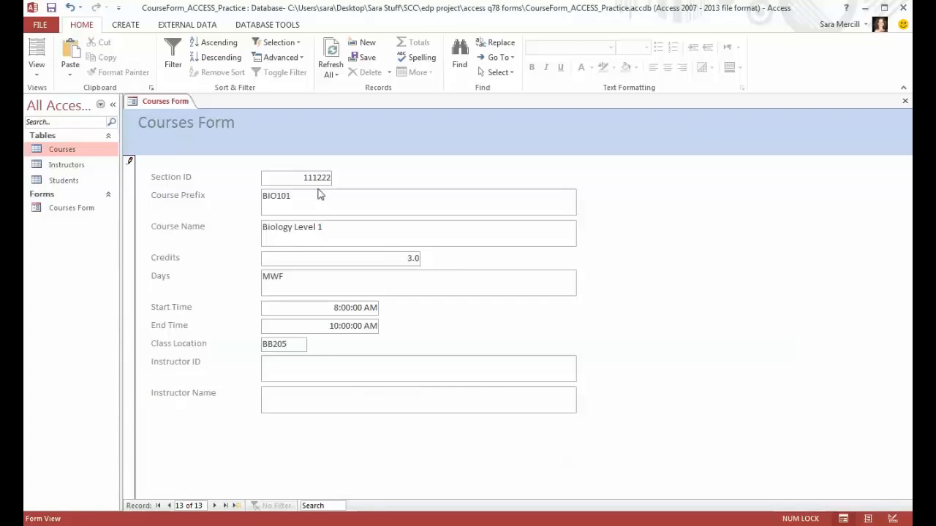
key(Tab)
key(Tab)
key(Tab)
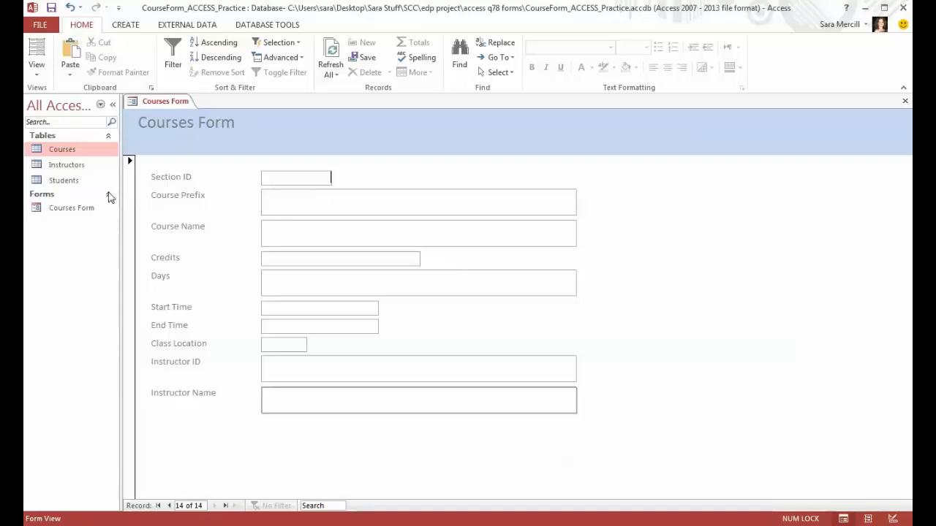
Step: Open the Courses table to check the BIO101 record, and close the Field List and the table
double_click(68, 154)
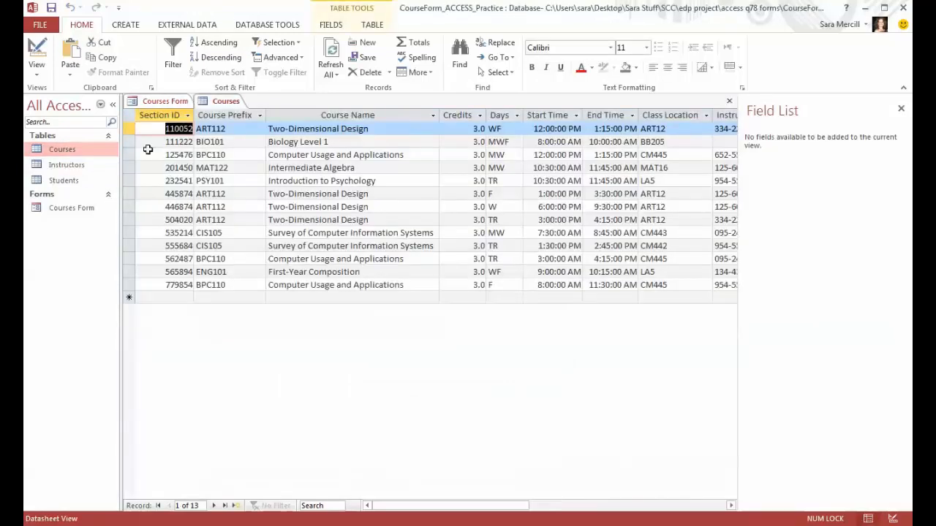
click(128, 142)
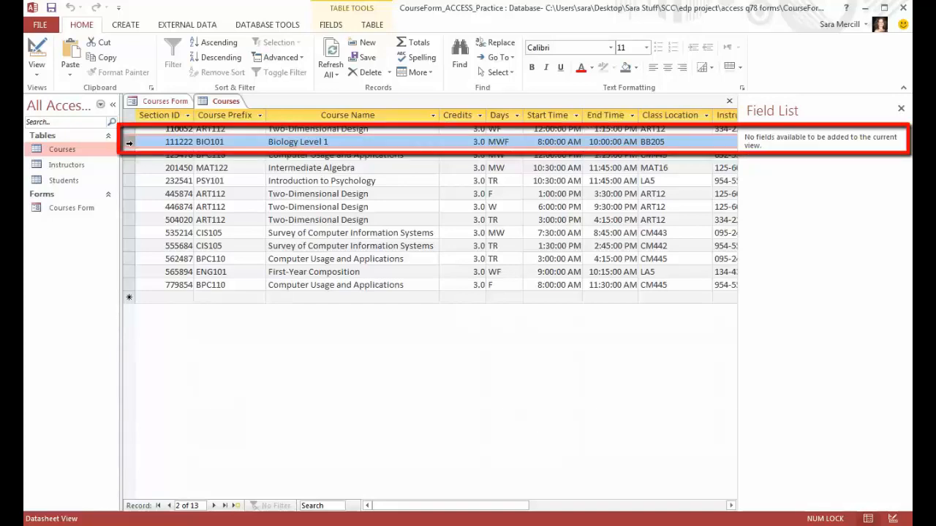
click(901, 108)
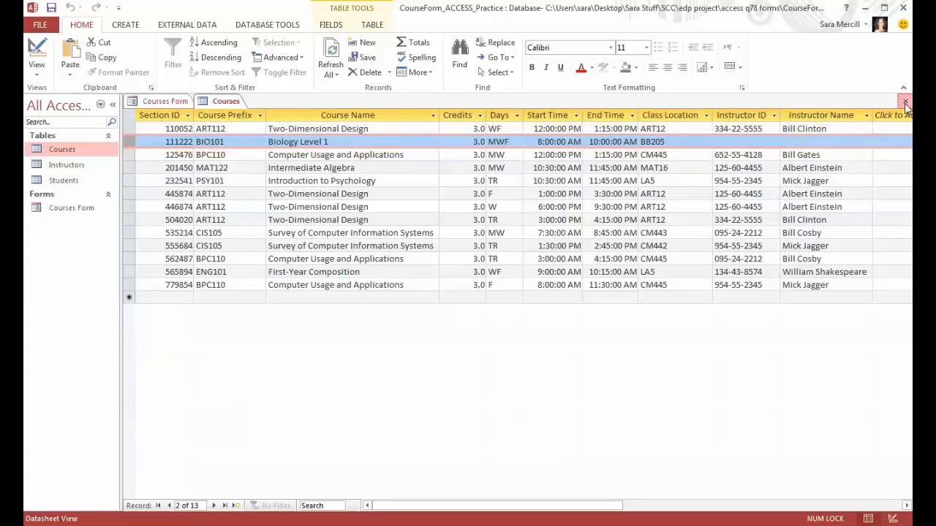
click(905, 101)
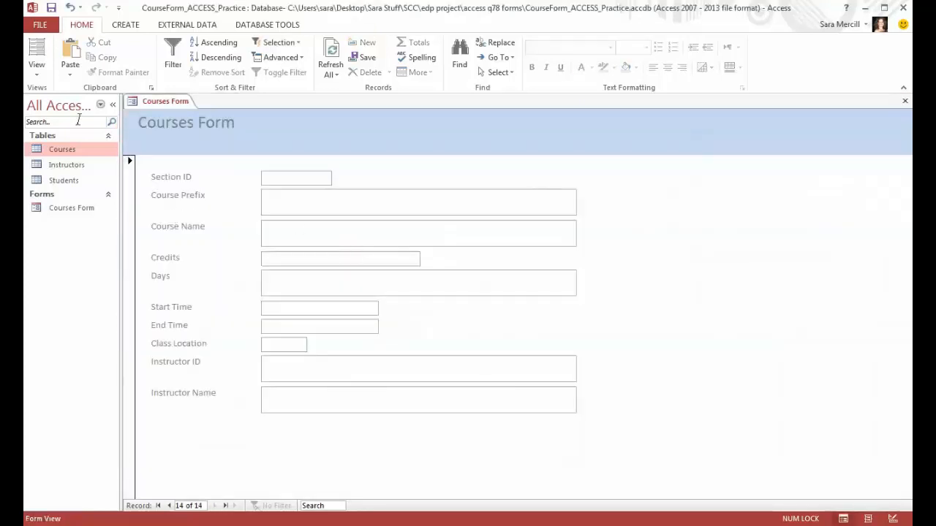
Step: Switch Courses Form to Layout View and go to its first record
click(39, 79)
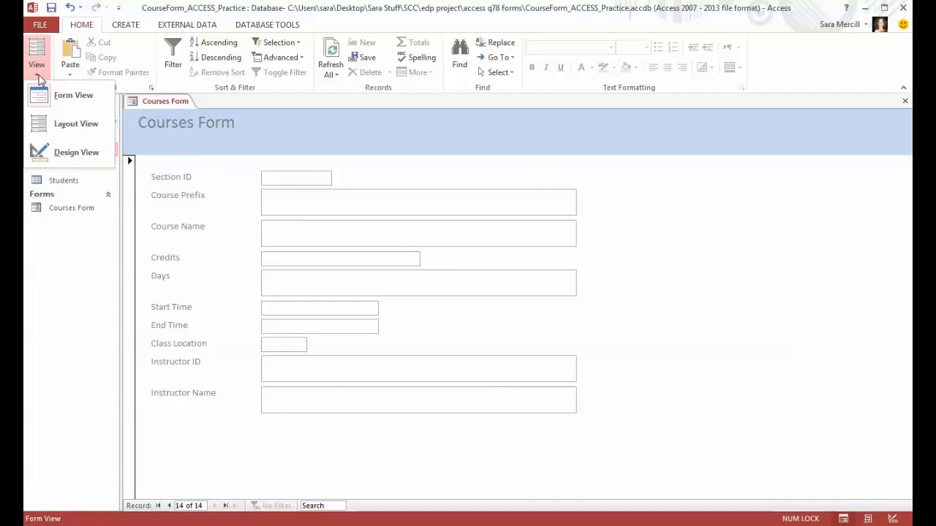
click(55, 134)
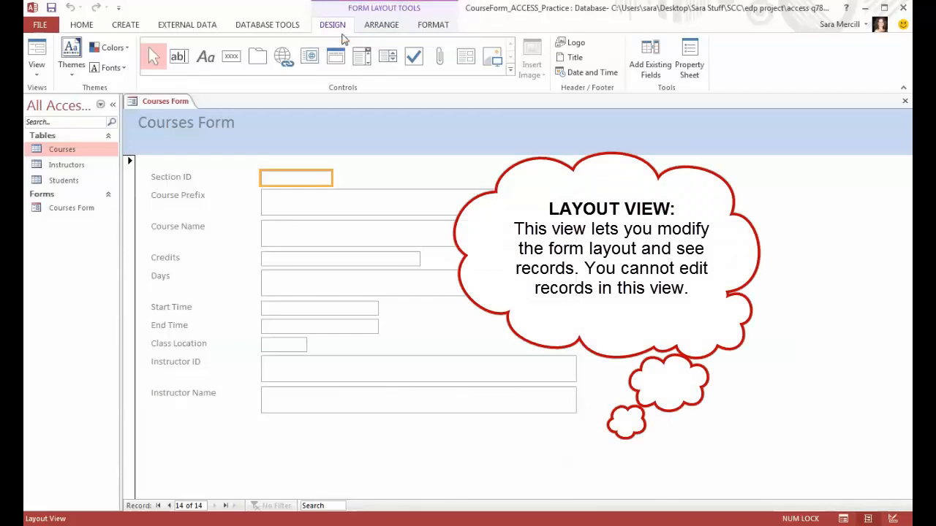
click(159, 508)
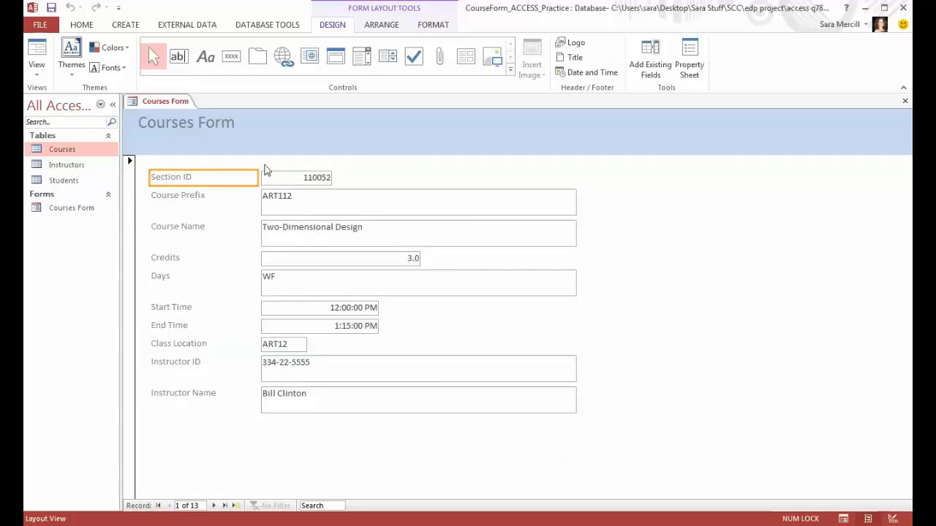
Step: Change the form's title to Courses Data Entry Form and widen the title label to about 5.56 inches so it fits on one line
click(227, 123)
double_click(242, 122)
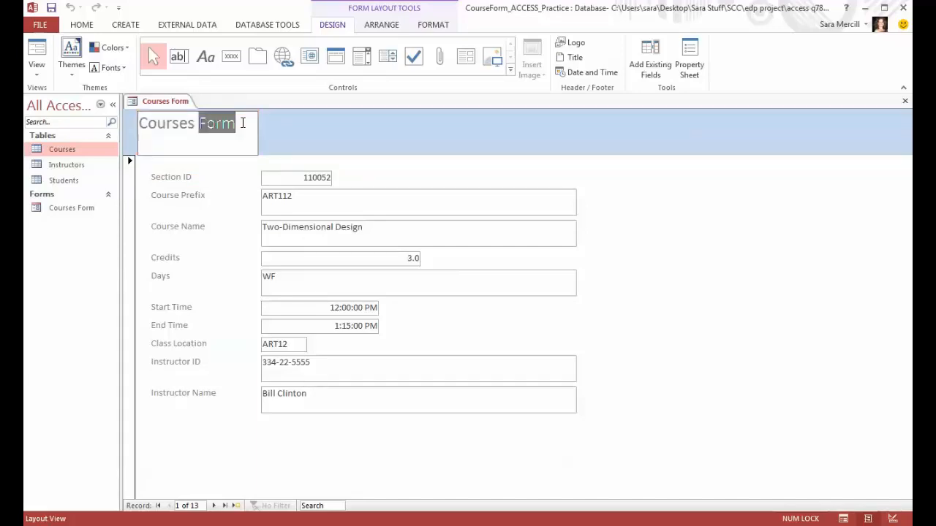
click(244, 123)
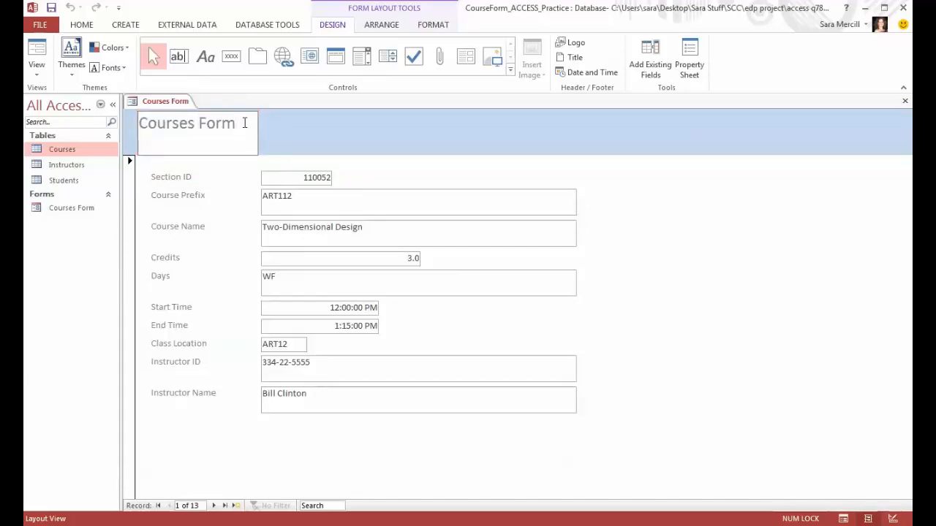
text(DSata)
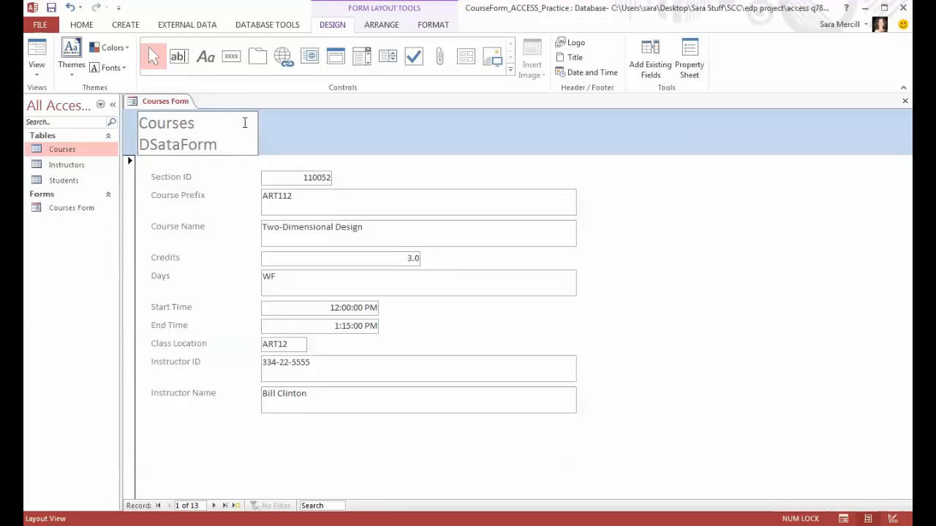
key(BackSpace)
key(BackSpace)
key(BackSpace)
key(BackSpace)
text(ata Entry)
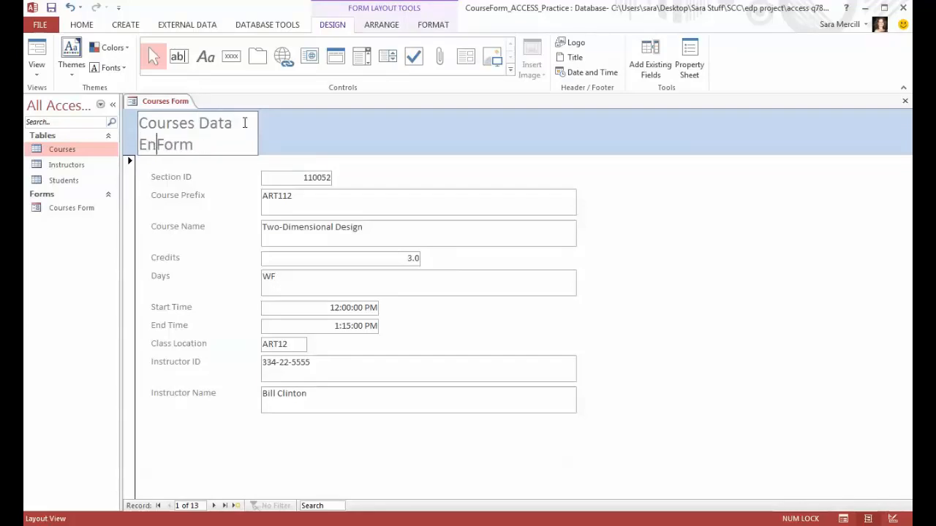
click(241, 139)
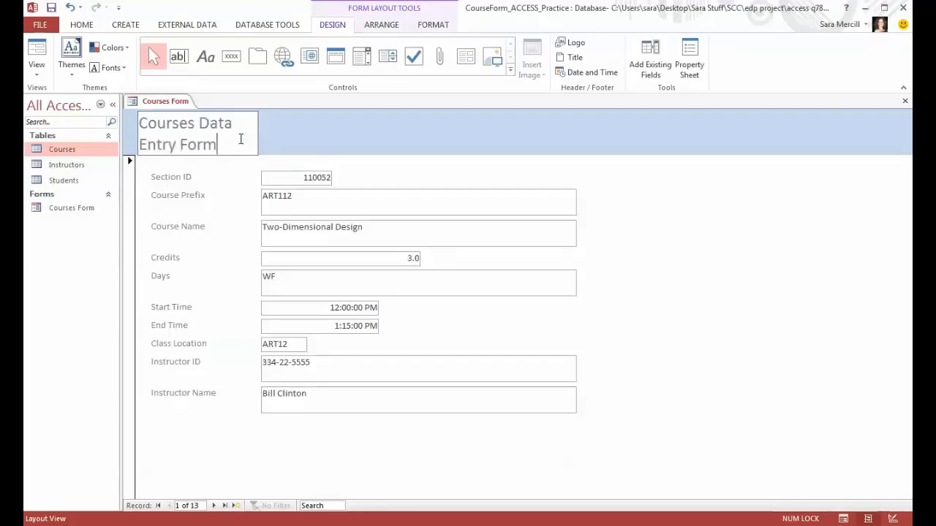
drag(258, 153, 485, 143)
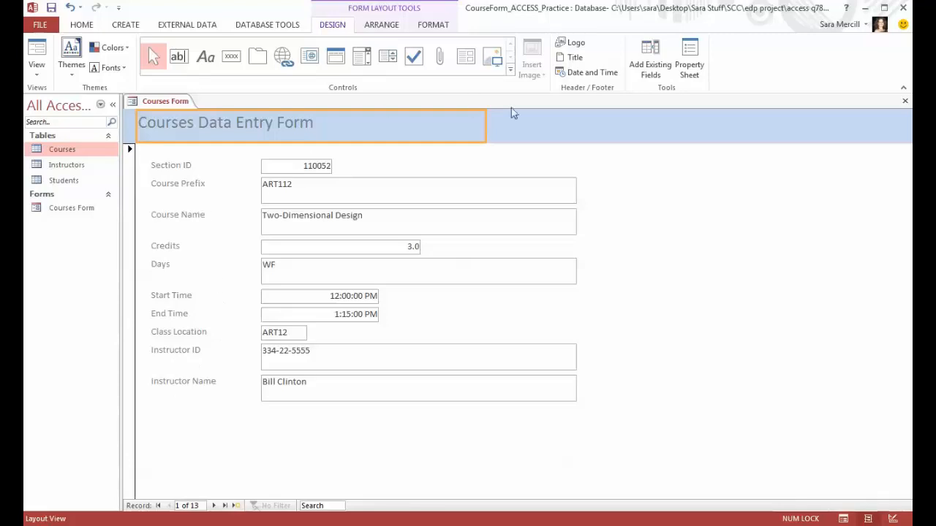
Step: Open the Property Sheet and try to select the text boxes from Section ID to Instructor Name as a range
click(687, 73)
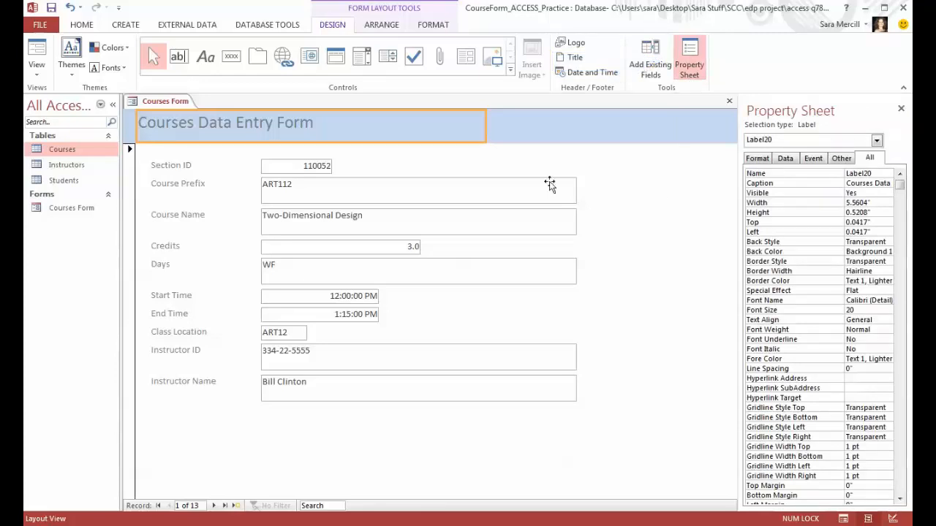
click(291, 167)
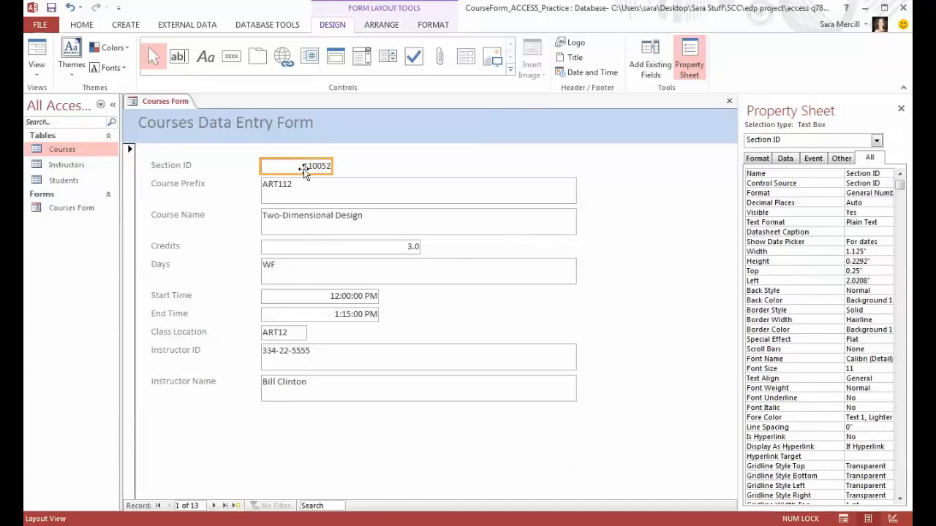
shift+click(354, 392)
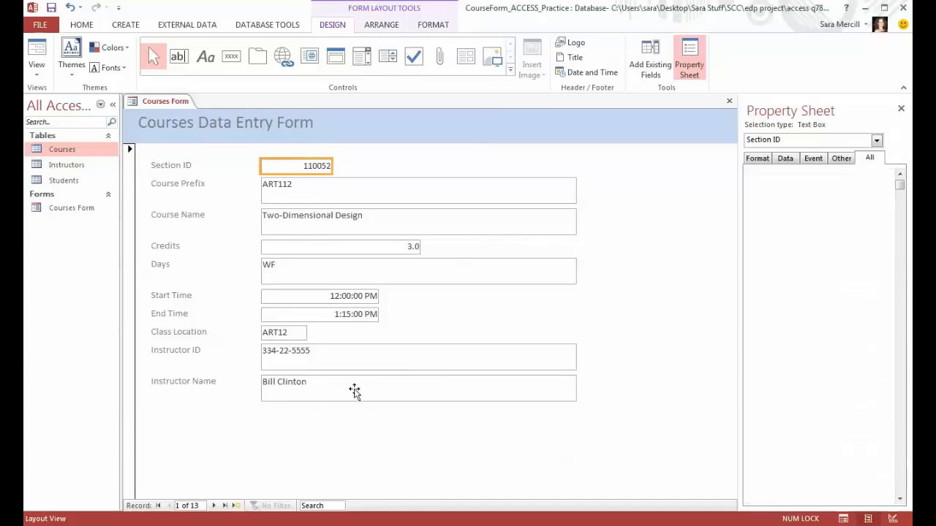
click(293, 197)
Step: Set the width of all the text boxes from Section ID to Instructor Name to 5 inches
click(302, 163)
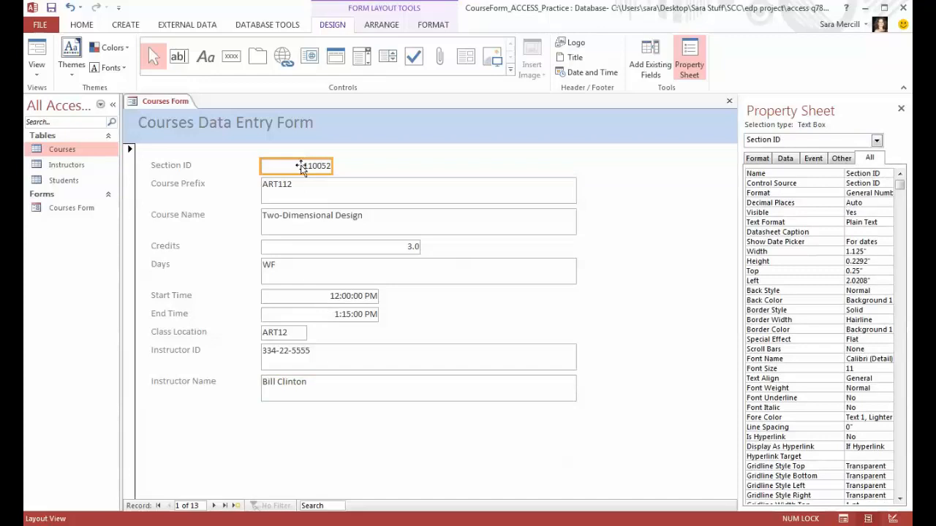
shift+click(299, 191)
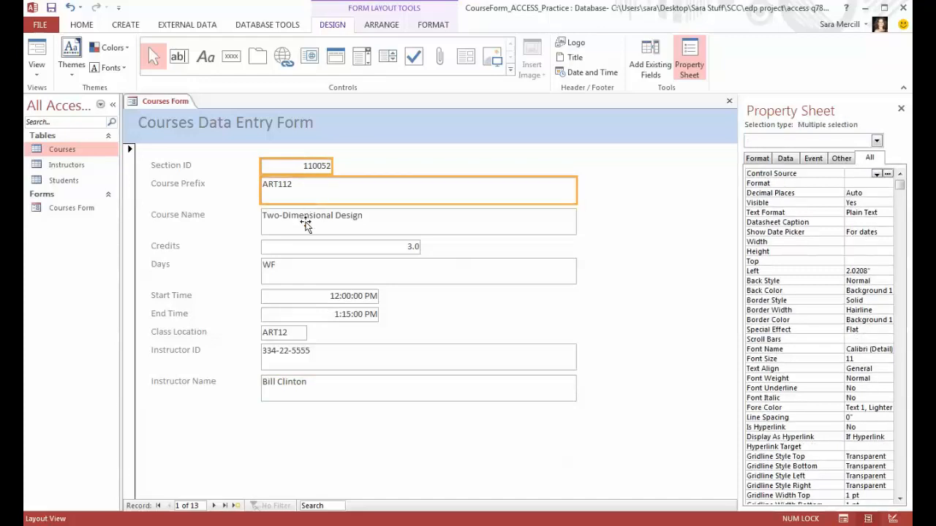
shift+click(305, 225)
shift+click(305, 245)
shift+click(305, 273)
shift+click(301, 302)
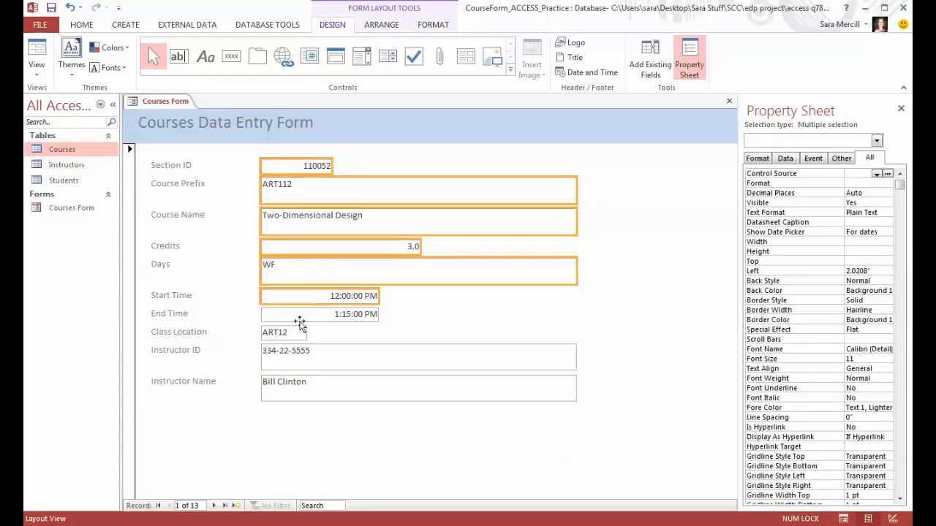
shift+click(299, 320)
shift+click(294, 333)
shift+click(296, 351)
shift+click(297, 388)
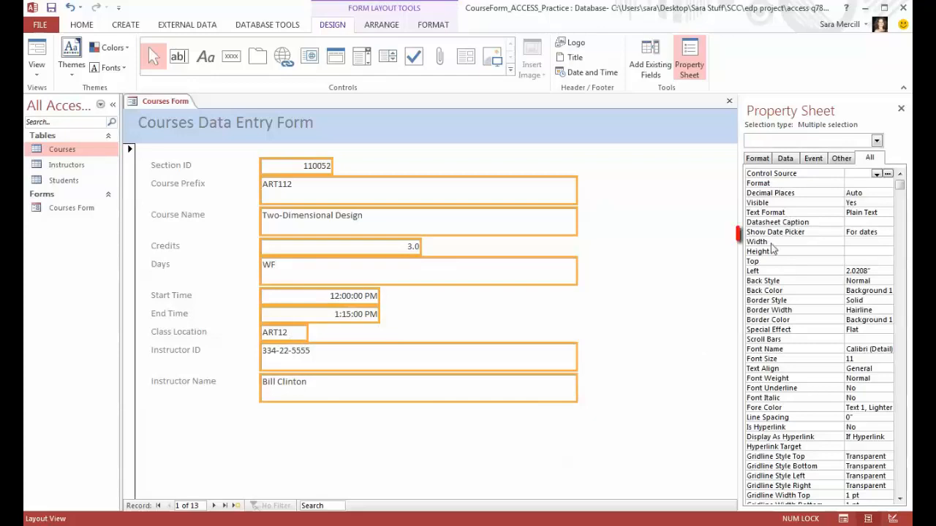
click(862, 242)
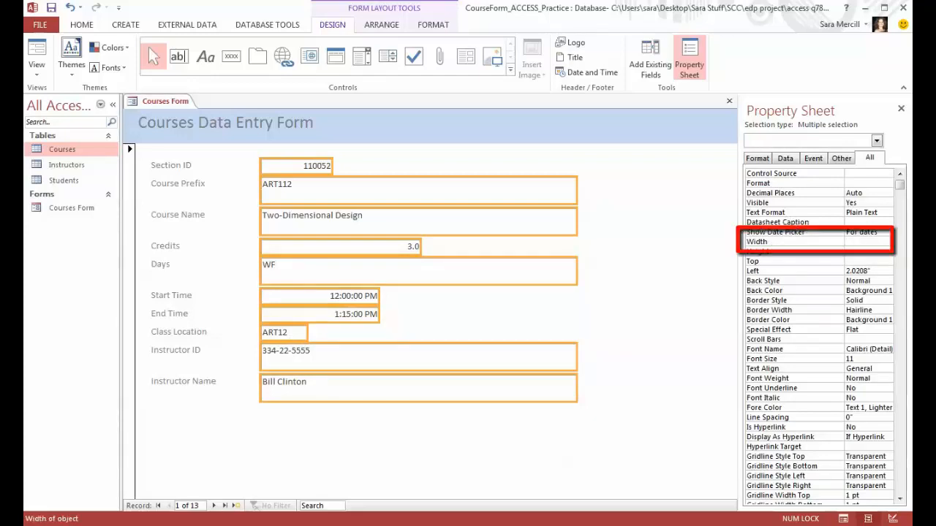
text(5)
key(Return)
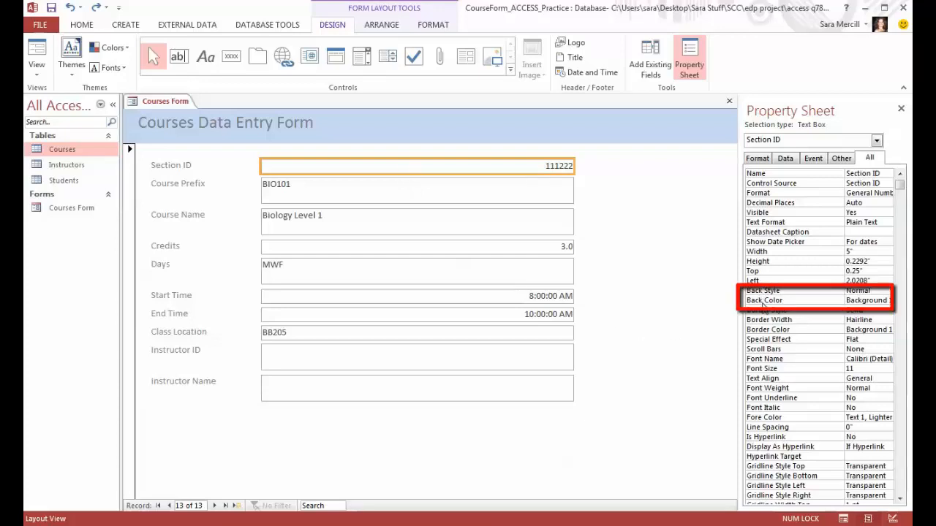
Step: Set the back color of the Section ID text box to the green theme accent color
click(866, 300)
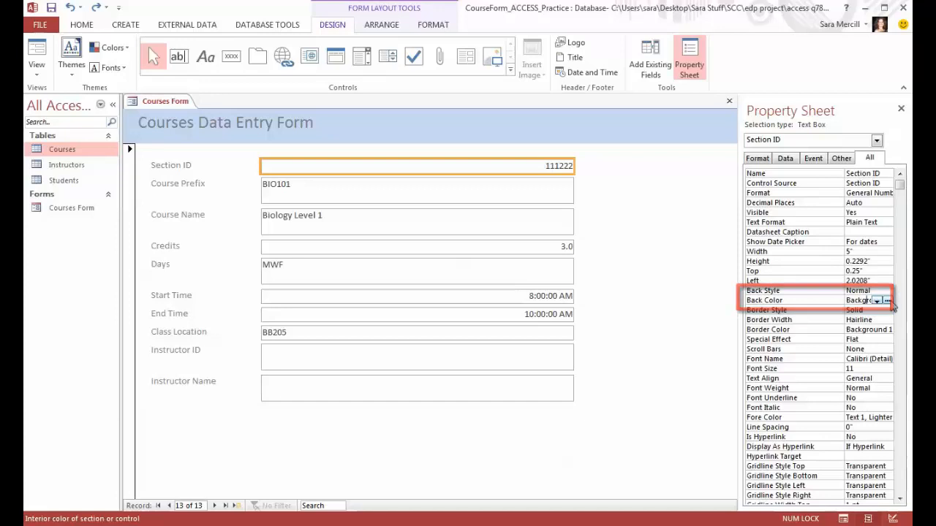
click(888, 301)
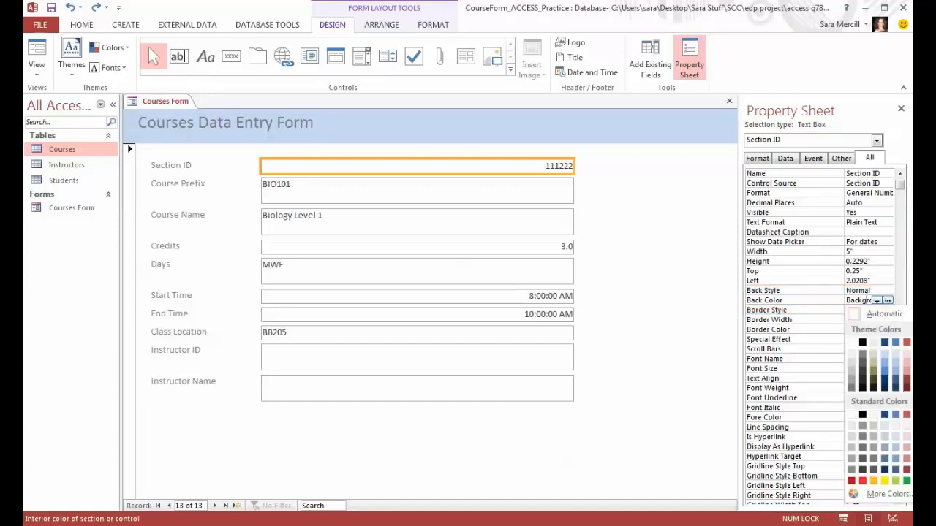
click(907, 344)
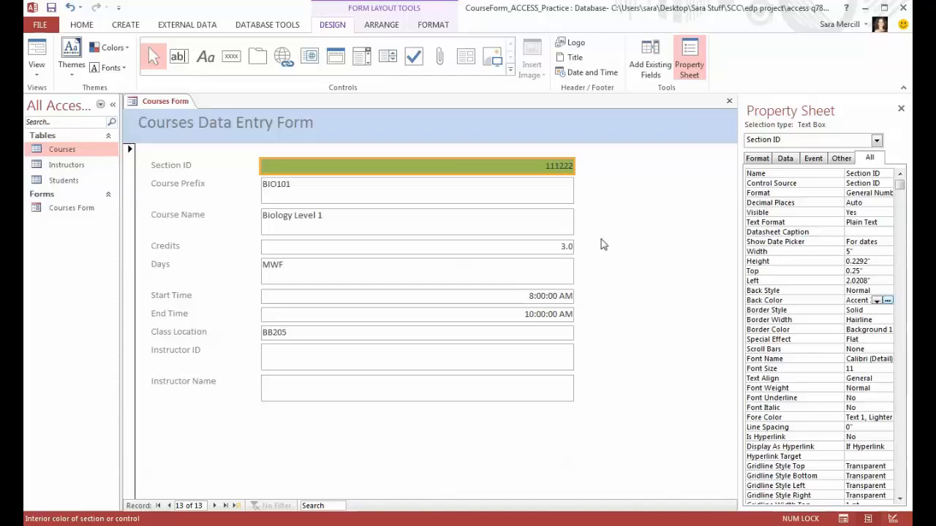
Step: View the form and its design tools in Design View without the Property Sheet, and close the form
click(41, 73)
click(51, 153)
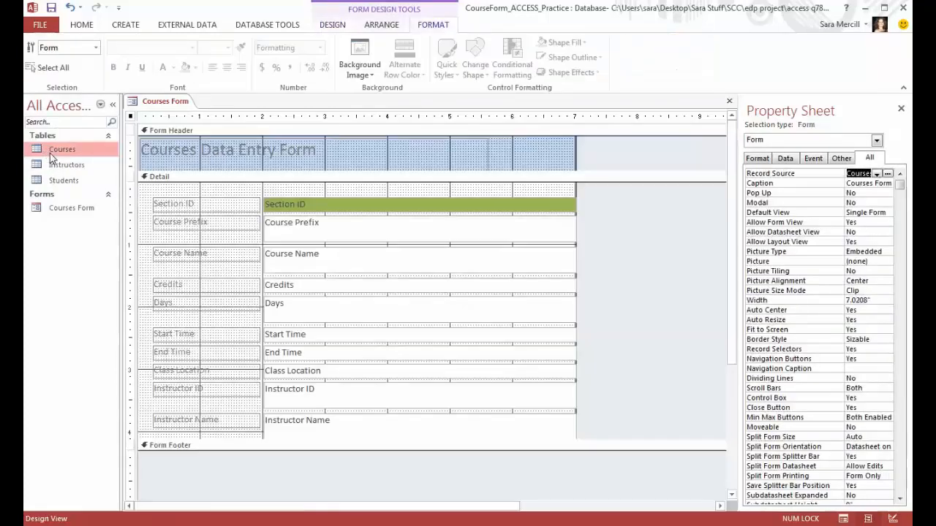
click(900, 109)
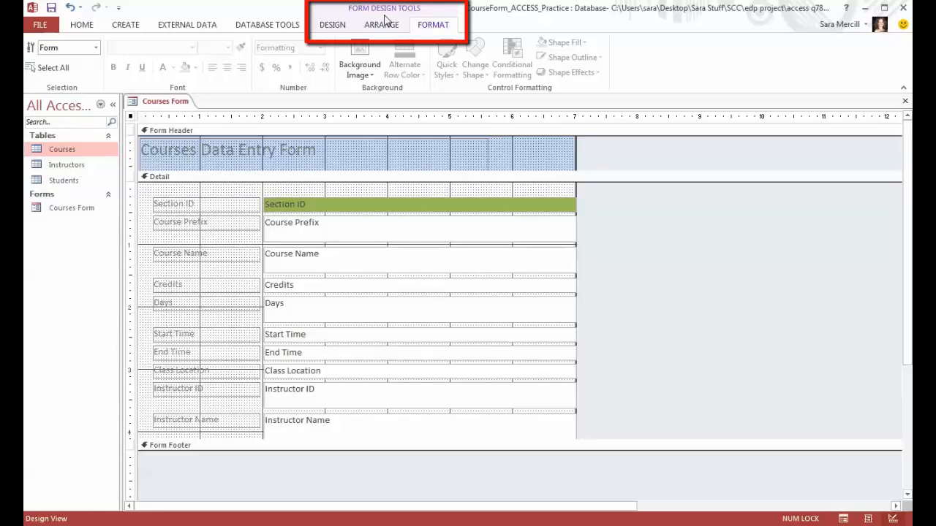
click(347, 28)
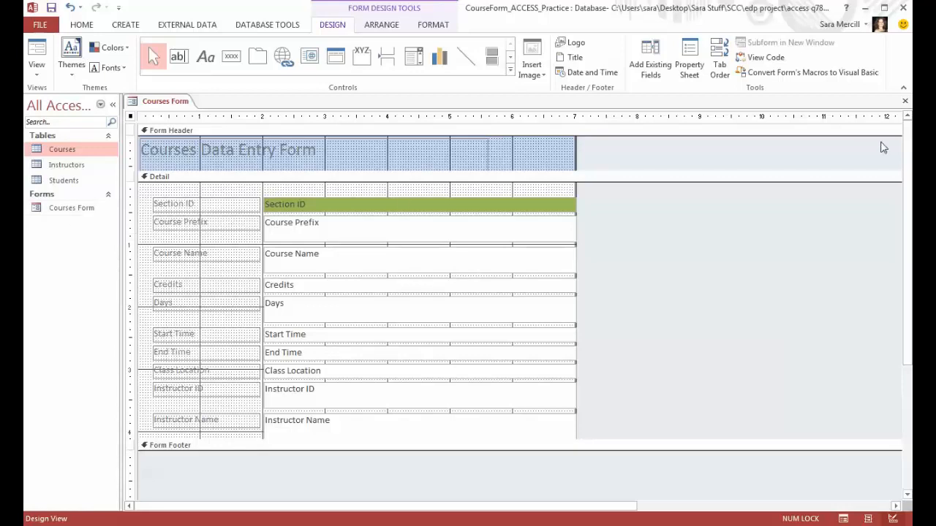
click(905, 101)
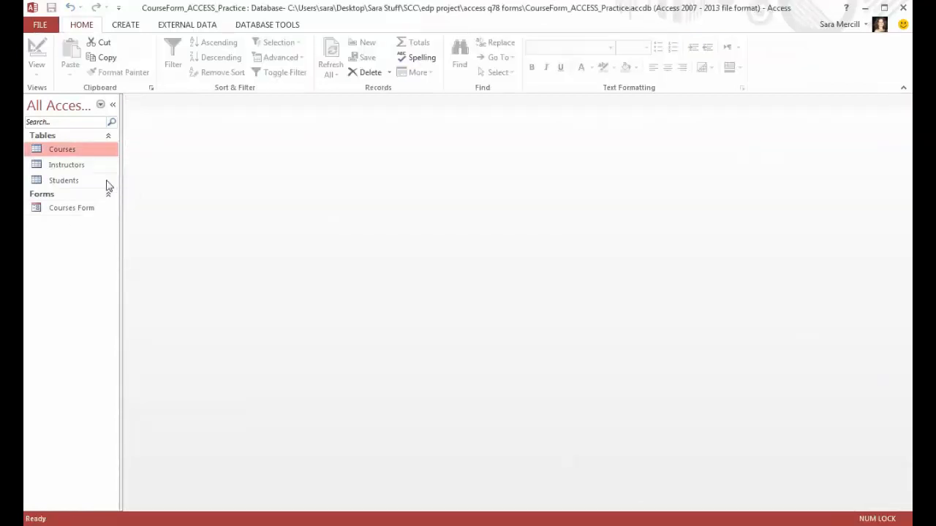
Step: Create a form containing all fields of the Instructors table with the Form tool, and check its available views
click(125, 27)
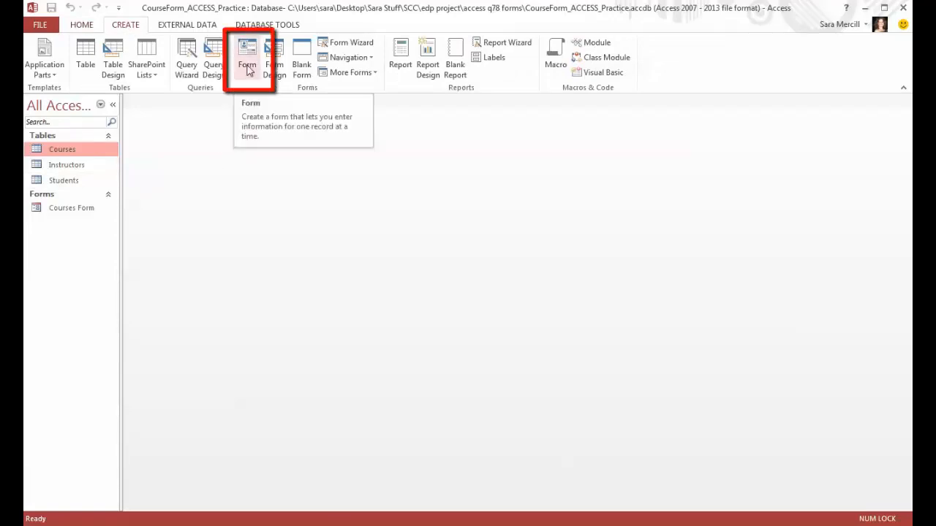
click(59, 168)
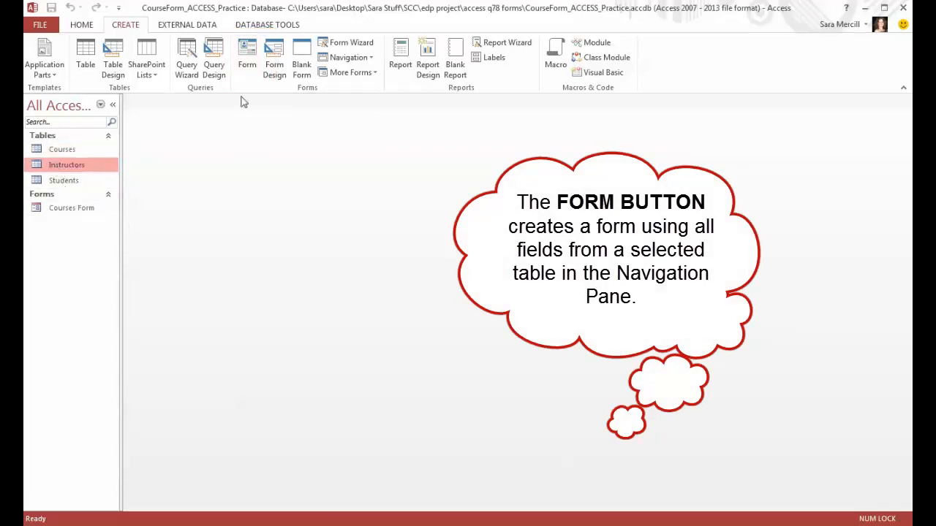
click(248, 64)
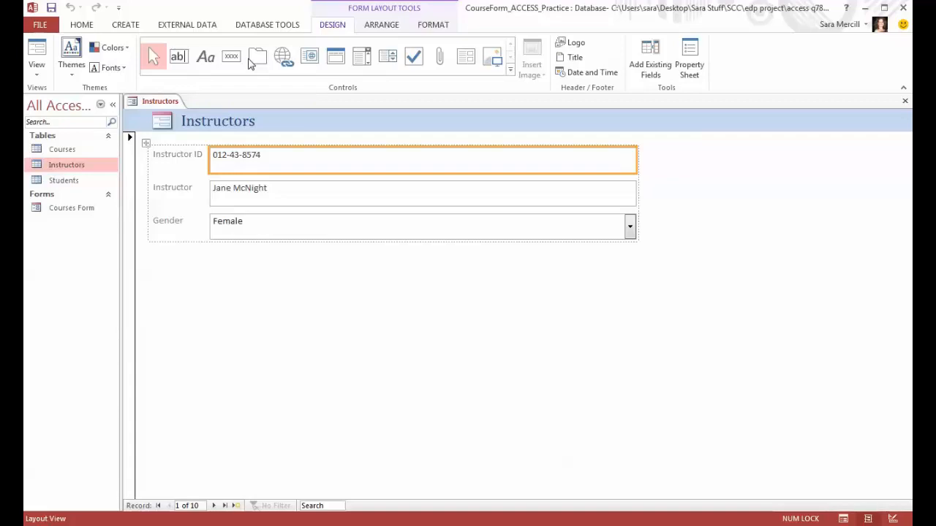
click(38, 82)
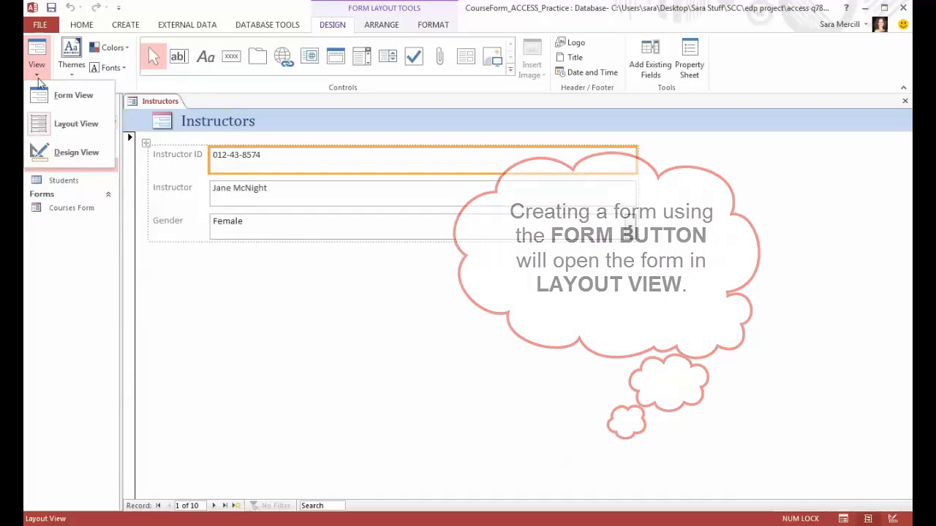
click(38, 79)
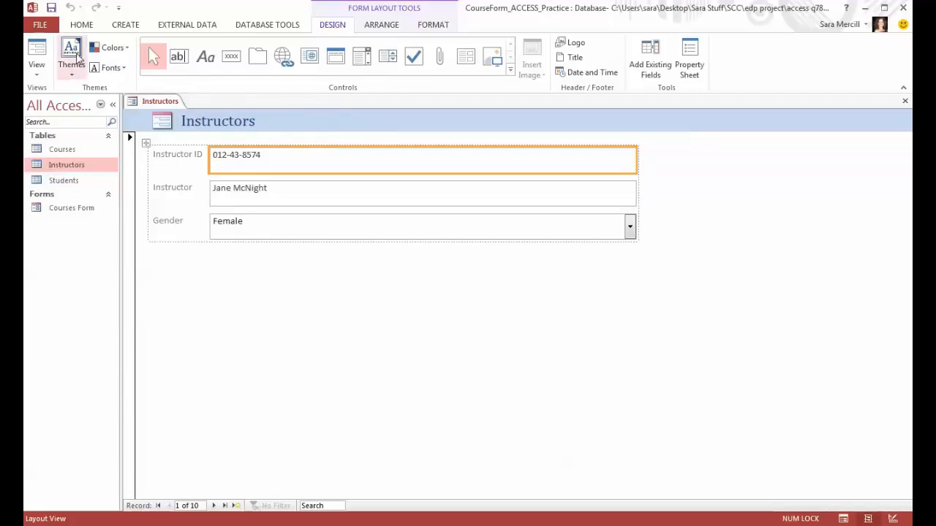
Step: Save the new form as Instructors Form and close it
click(51, 10)
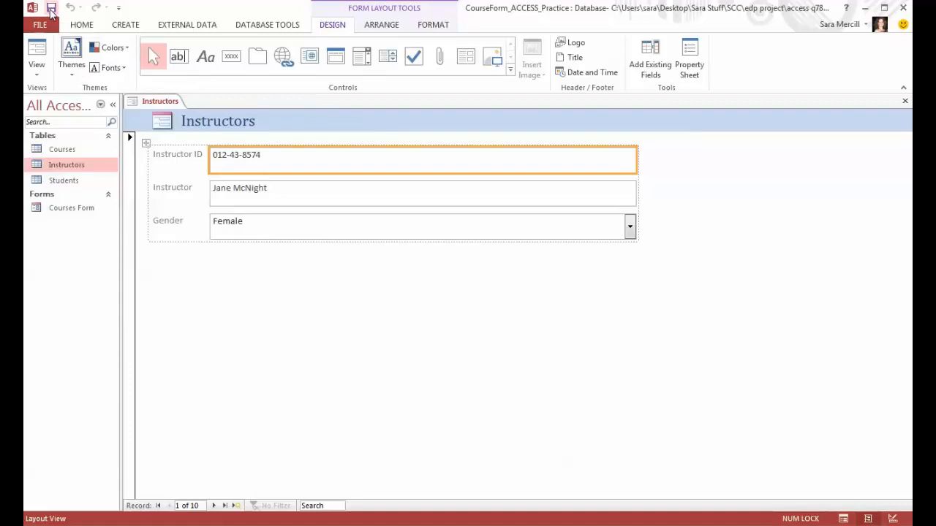
click(444, 190)
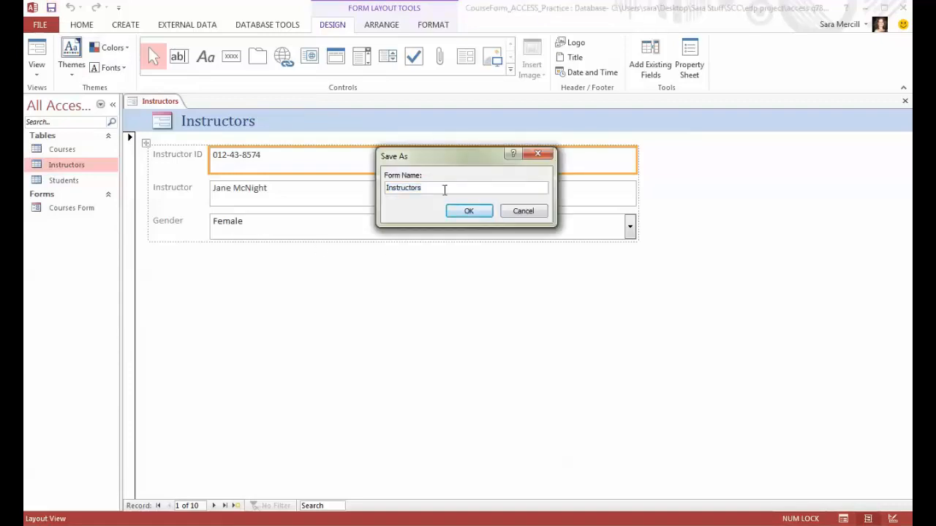
text(Form)
click(466, 211)
click(905, 101)
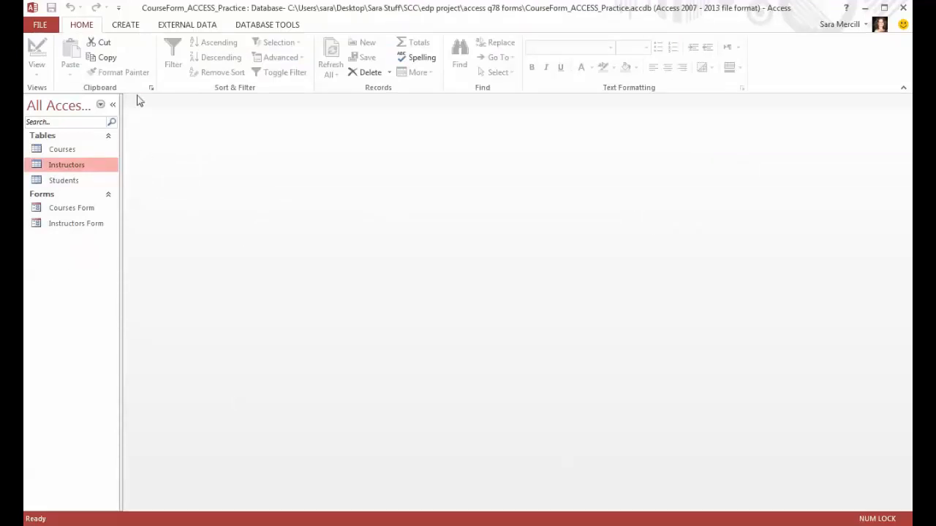
Step: Create a blank form and add the Student ID field from the Students table to it
click(127, 26)
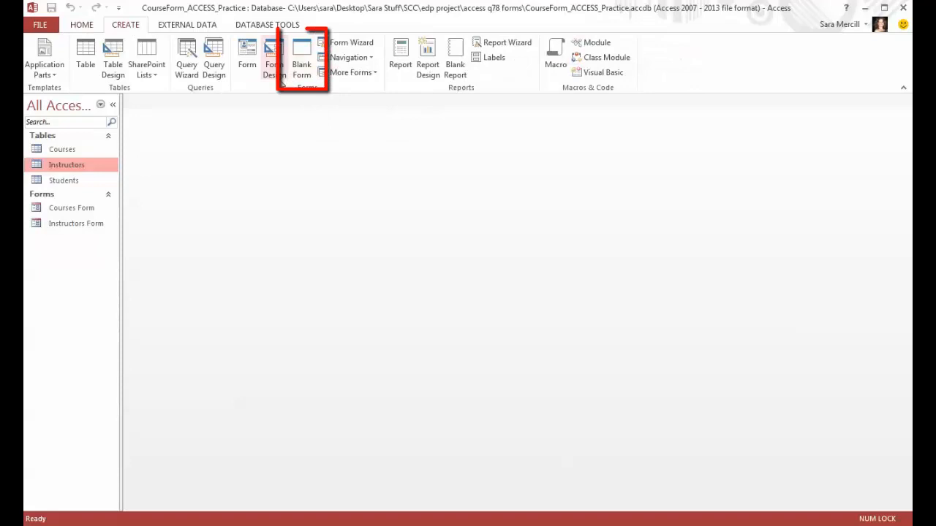
click(301, 64)
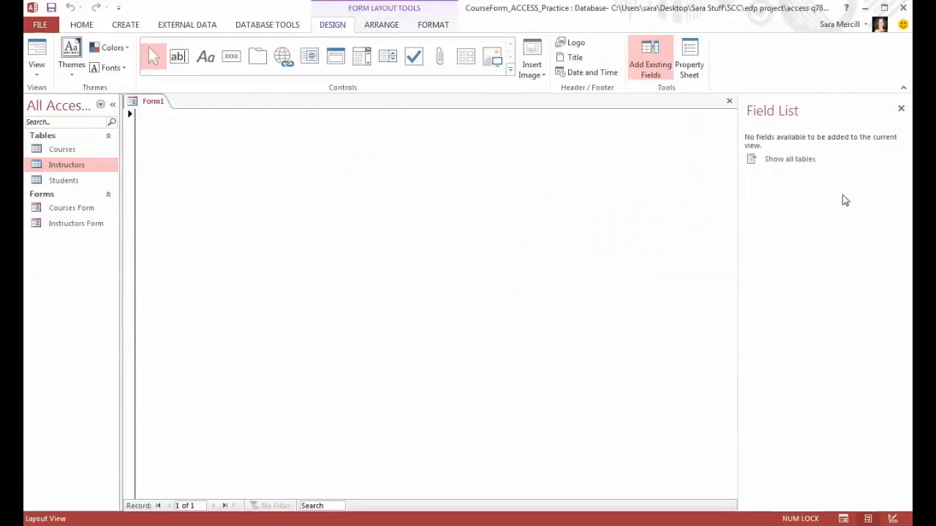
click(802, 160)
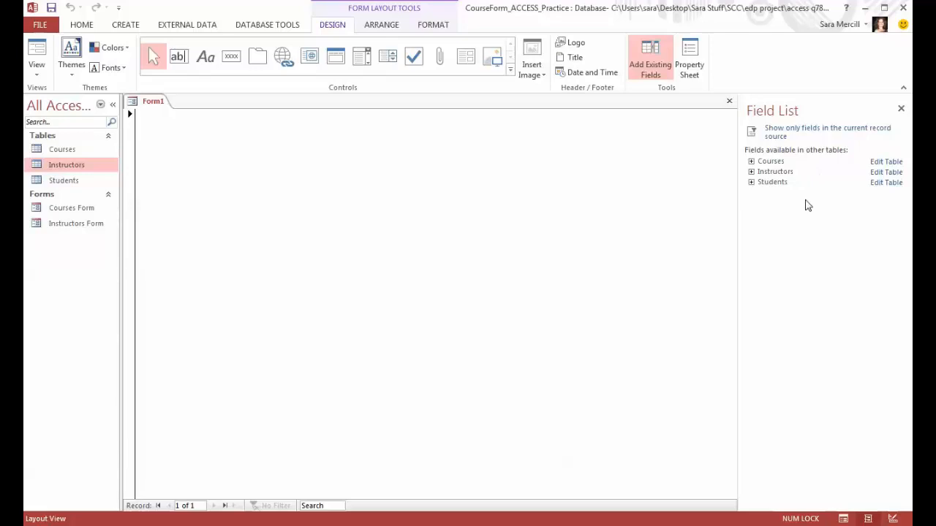
click(752, 183)
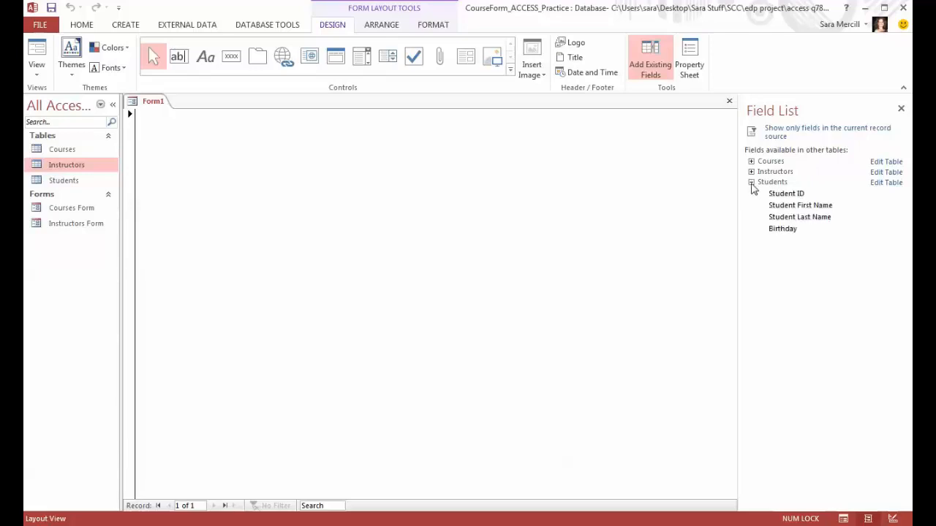
drag(780, 196, 229, 131)
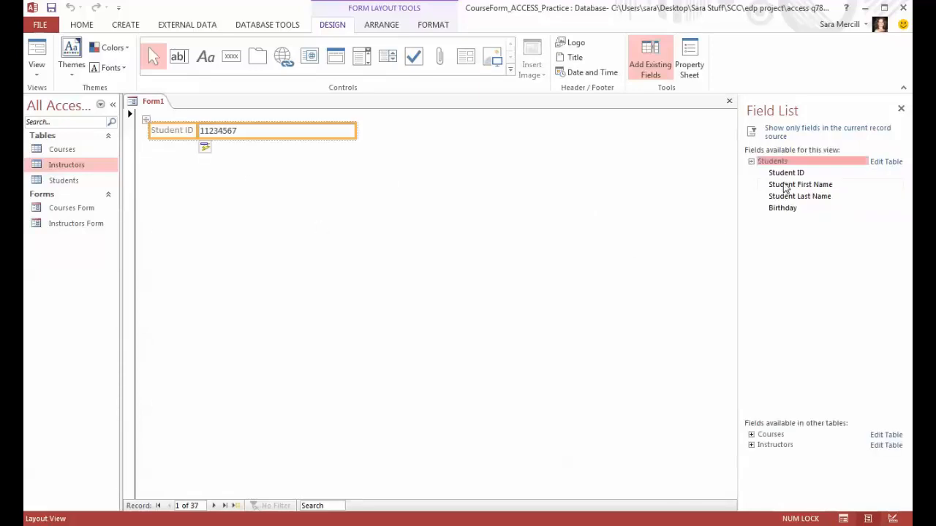
Step: Add the Student First Name and Student Last Name fields below Student ID, and insert Birthday directly beneath Student ID
drag(784, 187, 197, 167)
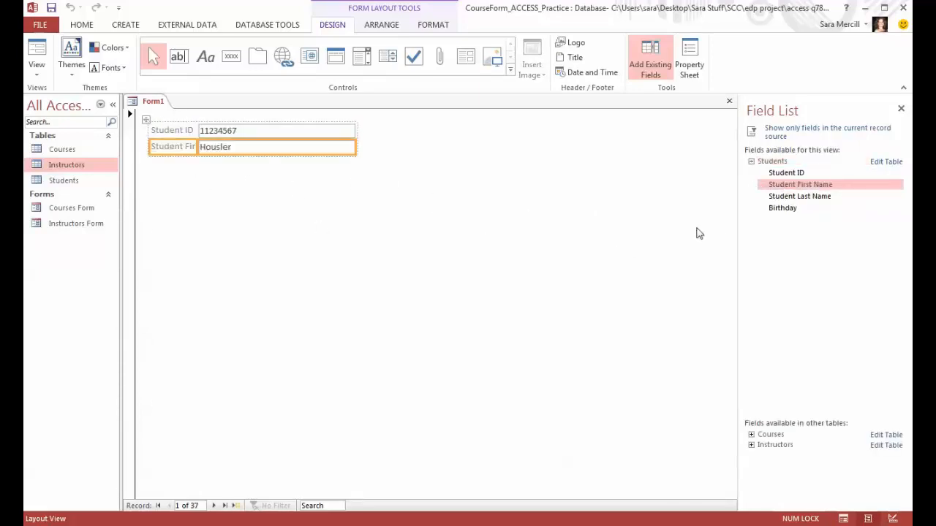
double_click(804, 199)
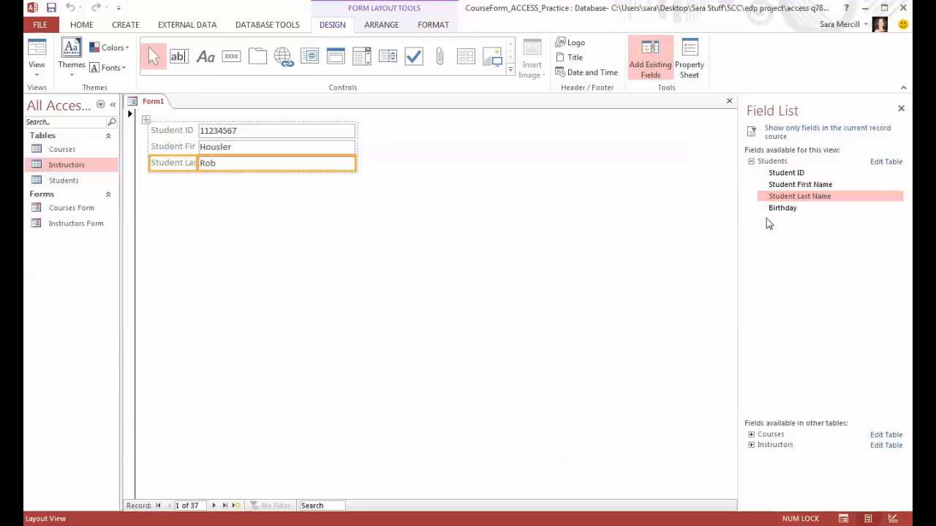
drag(790, 212, 221, 140)
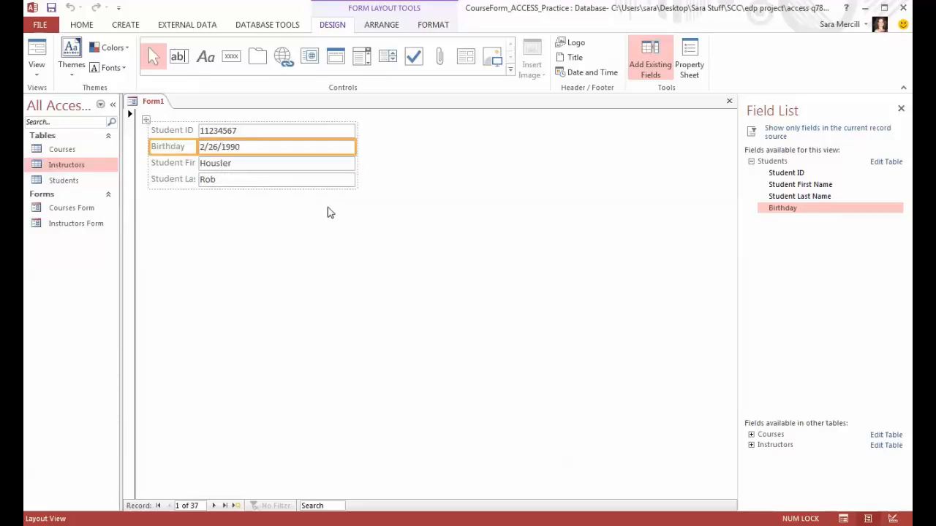
Step: Check the form's available views, and move the whole block of student fields down and to the right on the form
click(38, 75)
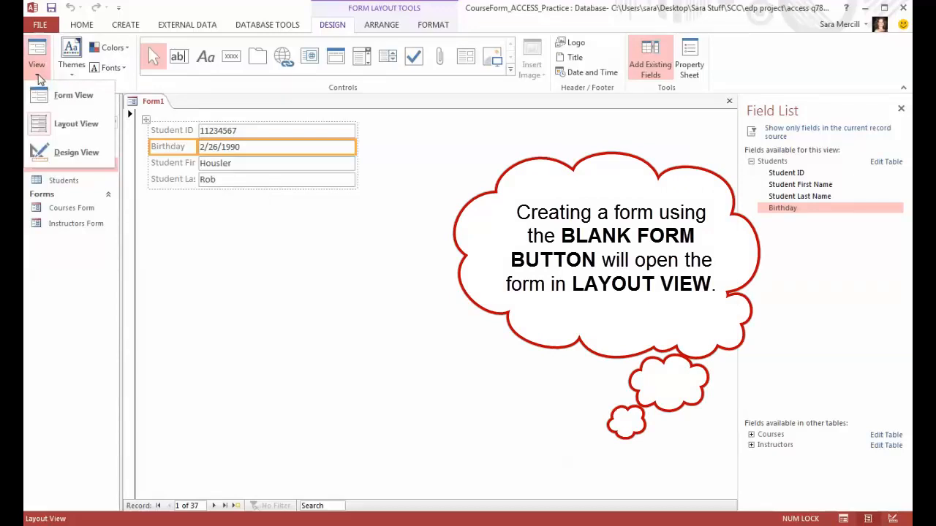
click(39, 78)
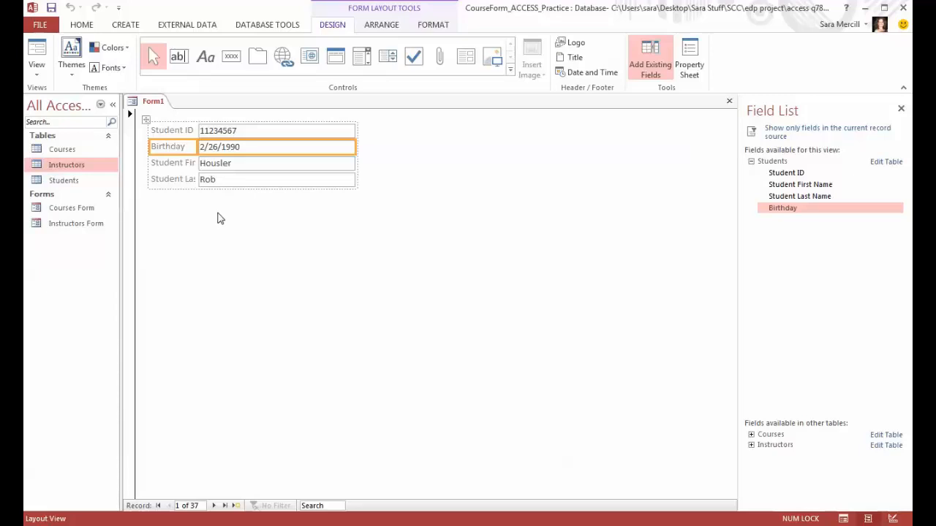
click(146, 121)
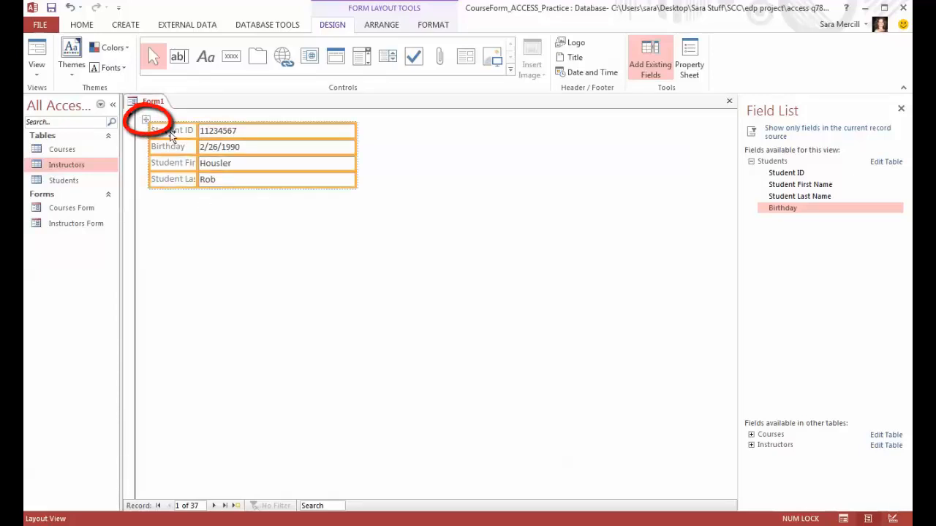
drag(146, 121, 204, 171)
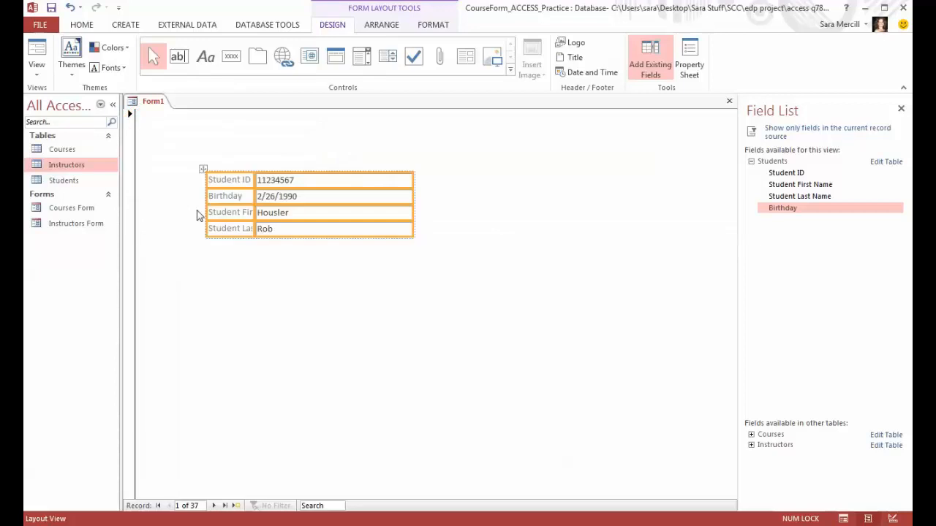
Step: Save the form as Student Form, and close the Field List and the form
click(52, 7)
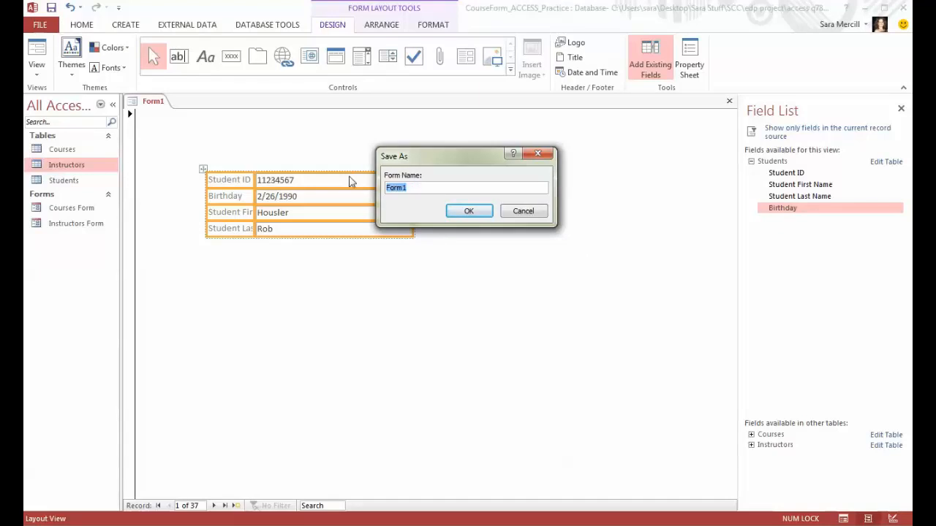
text(Student)
click(468, 211)
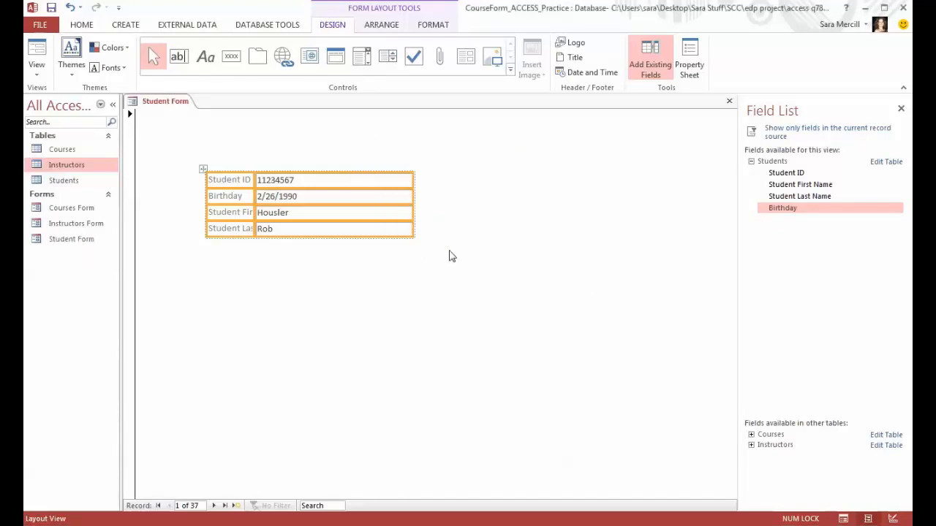
click(902, 109)
click(904, 101)
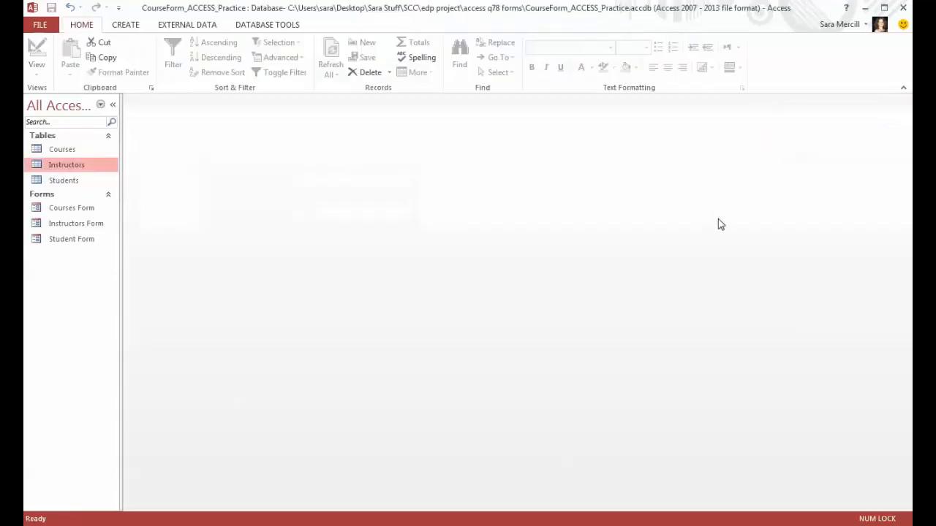